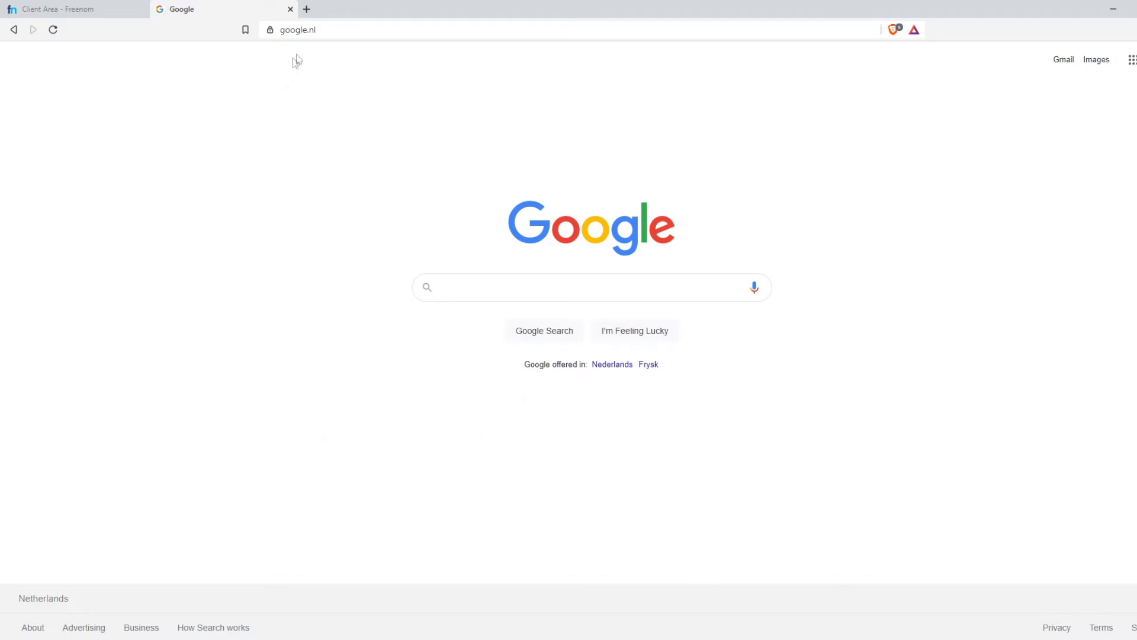
- Search Google for 'infinityfree' and open infinityfree.net from the results
left_click(305, 32)
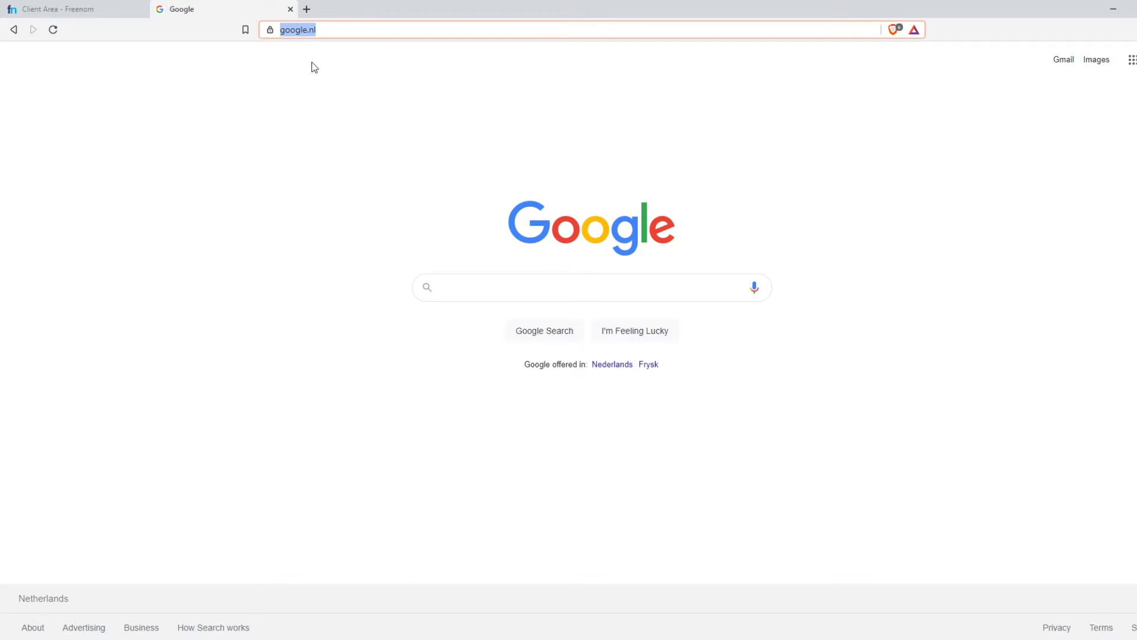
type("infi")
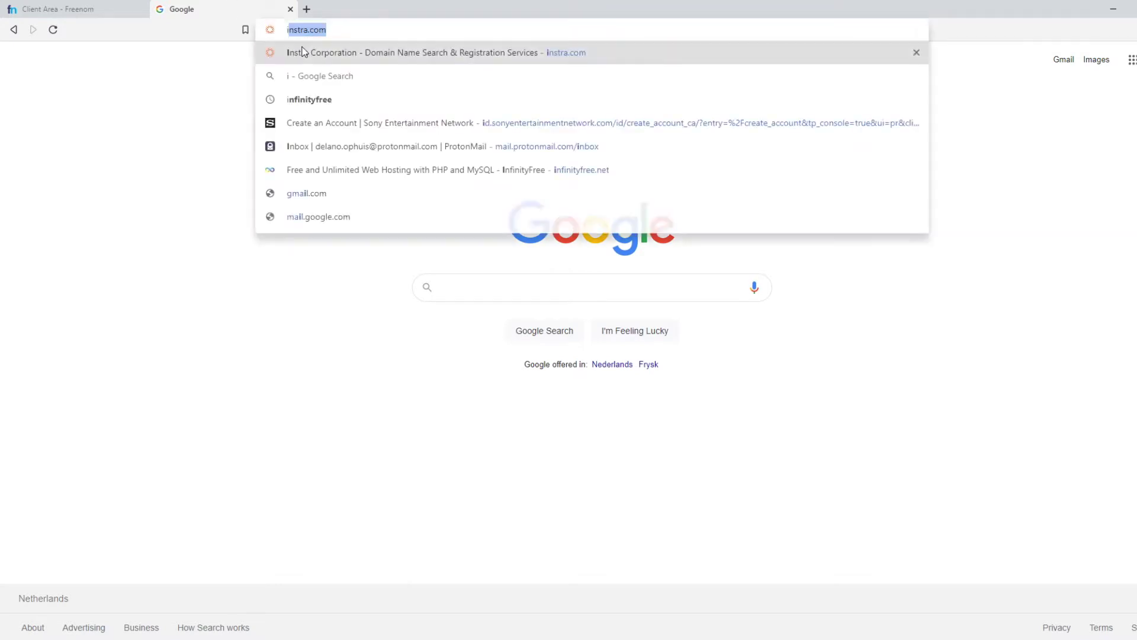
type("nityfree&oq=infinityfree&aqs=chrome.0.69i59j69i60l3.3402j0j4&sourceid=chrome&ie=UTF-8")
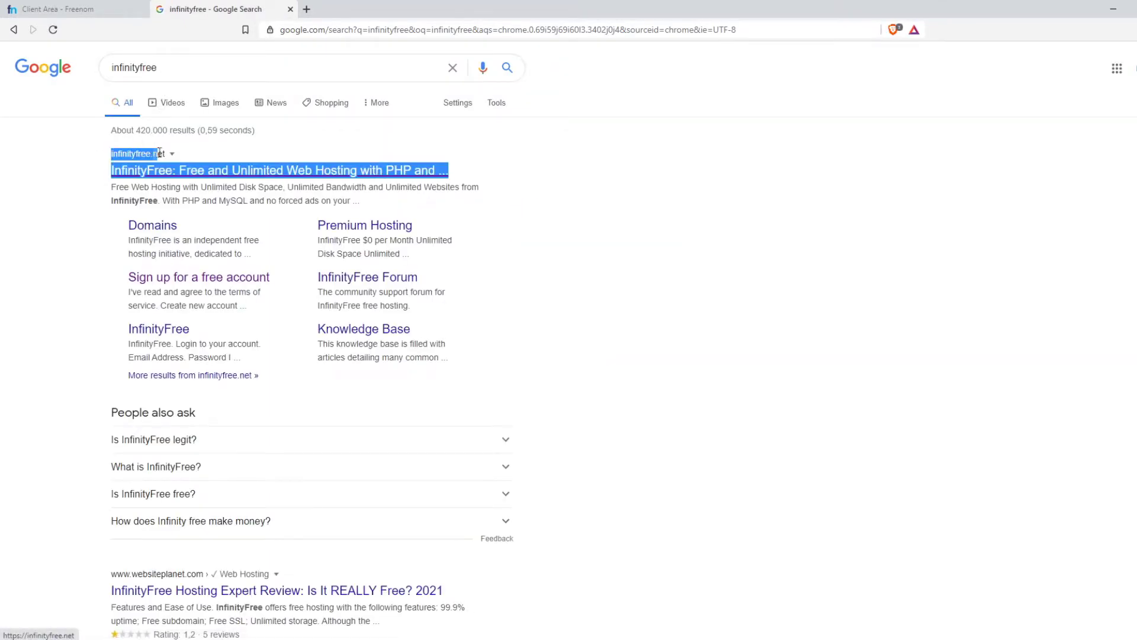
left_click(64, 158)
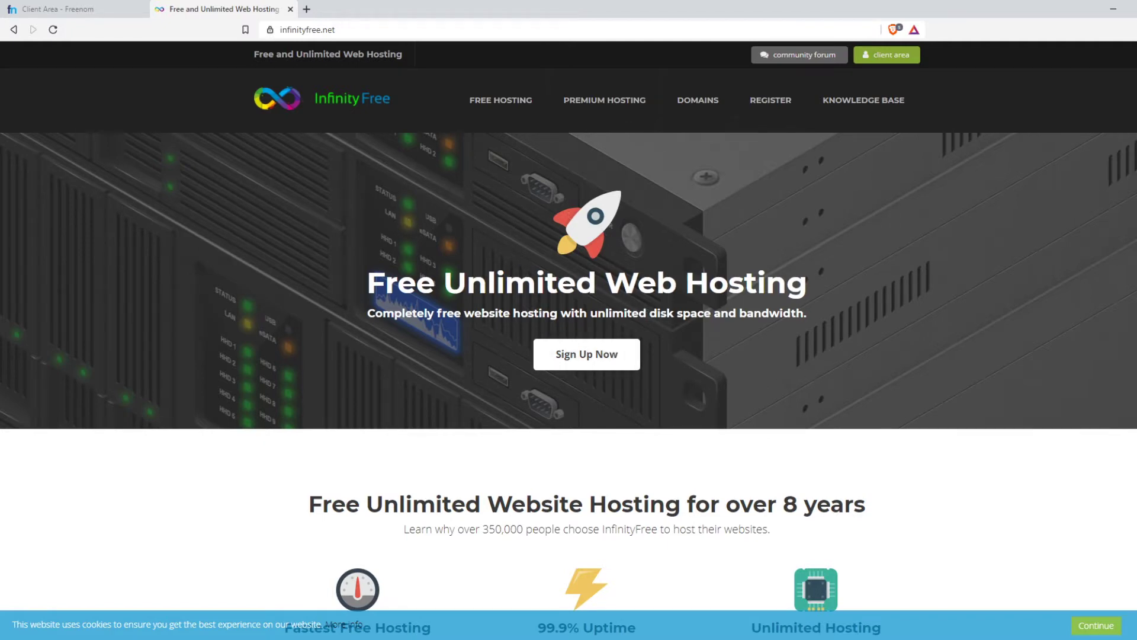
- Review InfinityFree's features, such as 99.9% Uptime, then go to the free account sign-up form
scroll(437, 195, "down", 4)
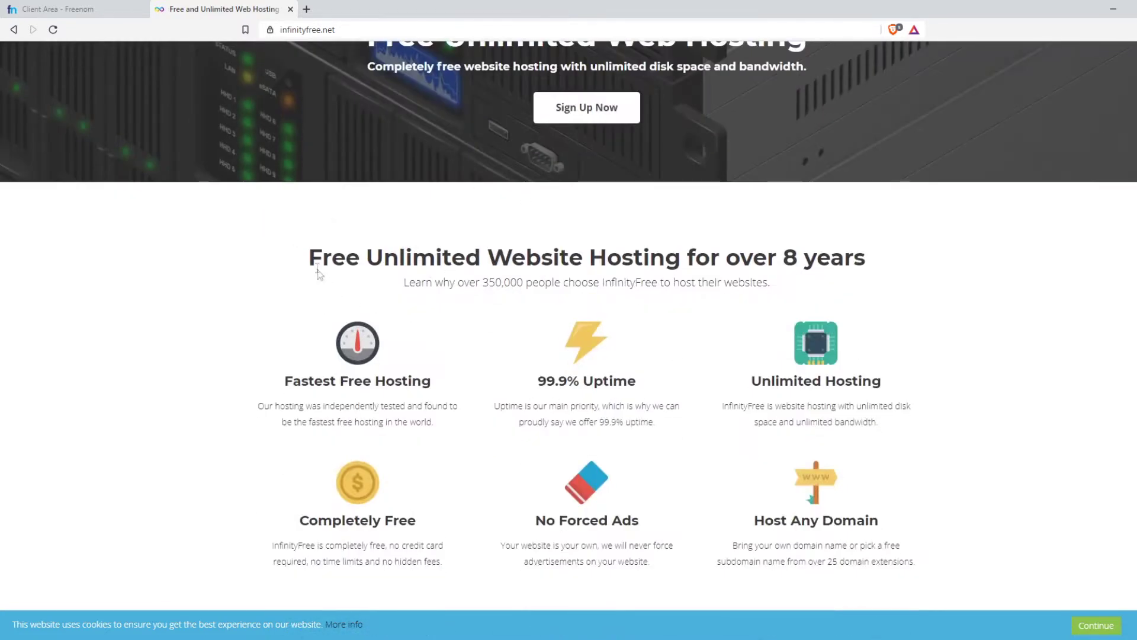
scroll(309, 256, "down", 2)
left_click_drag(280, 257, 425, 254)
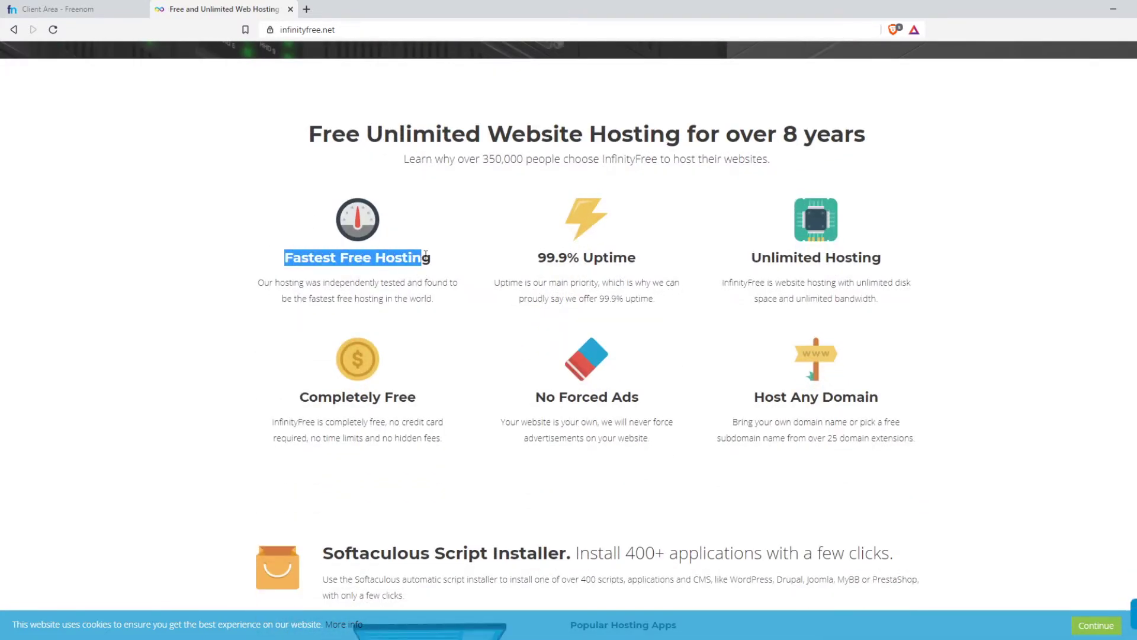
left_click_drag(644, 258, 536, 257)
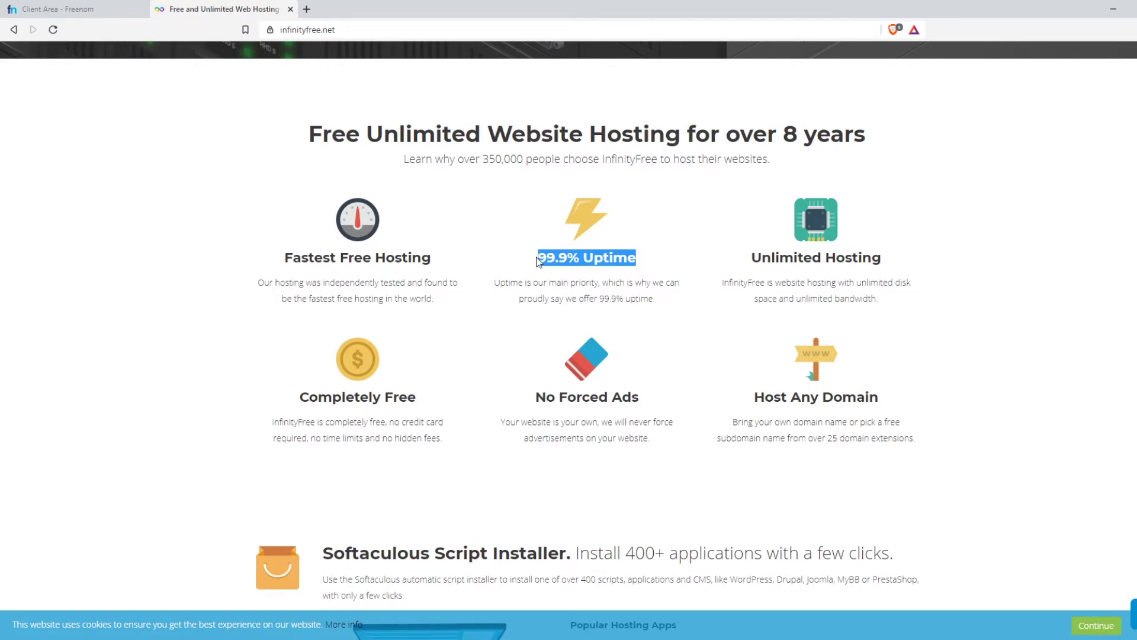
scroll(681, 288, "up", 1)
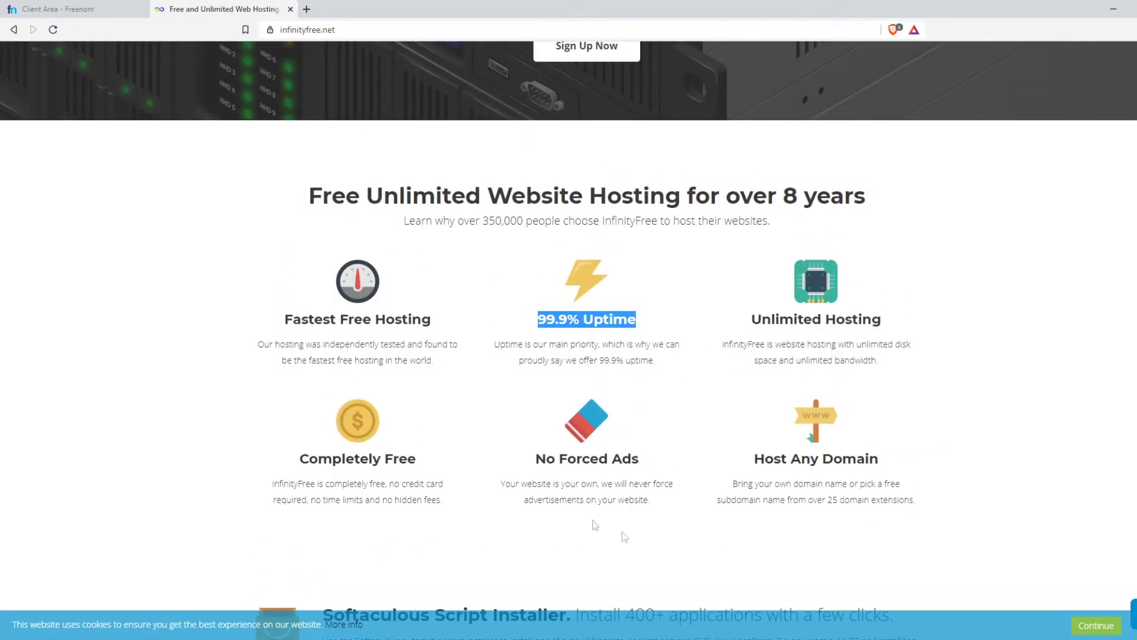
scroll(681, 355, "up", 1)
left_click(639, 320)
scroll(639, 354, "up", 4)
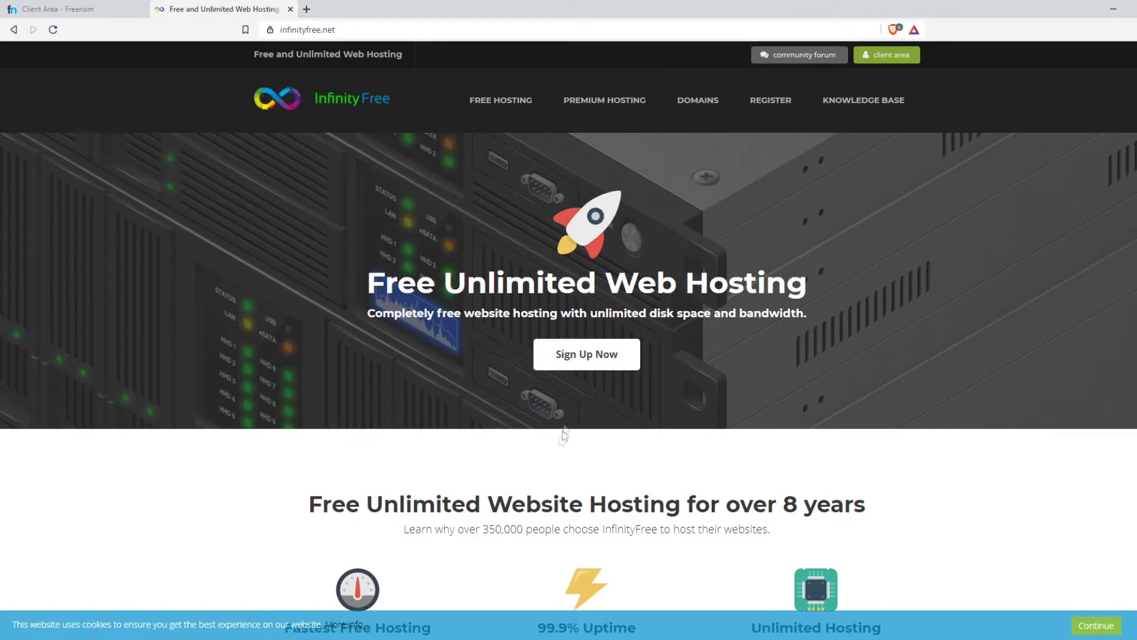
left_click(567, 358)
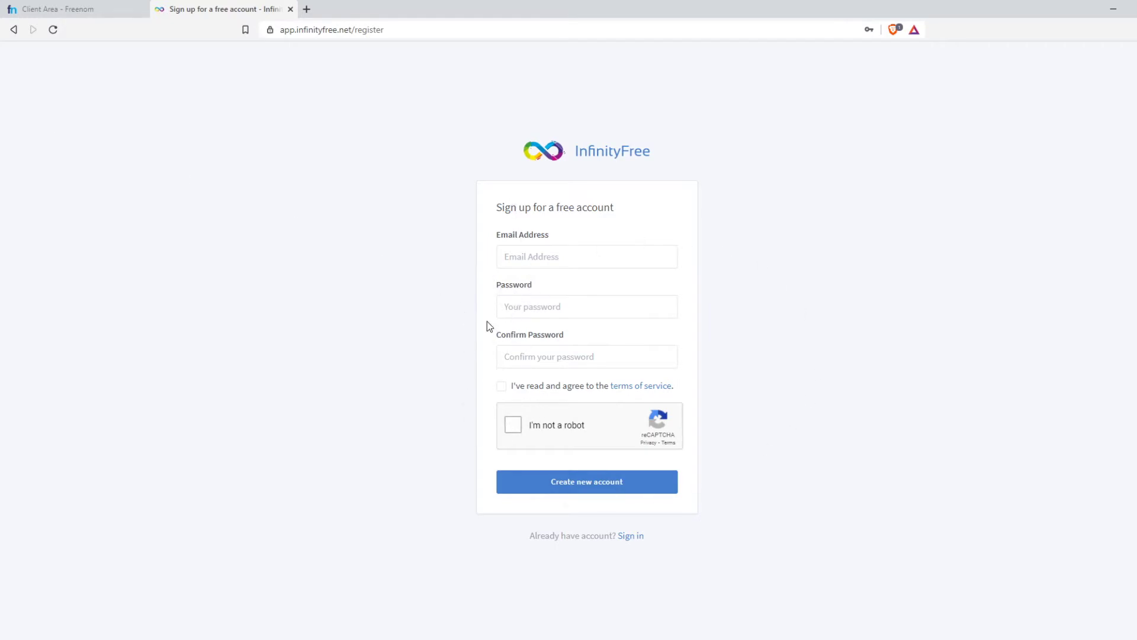
- Autofill e-mail and password, accept the terms, and pass the motorcycle reCAPTCHA
key("ctrl+shift+l")
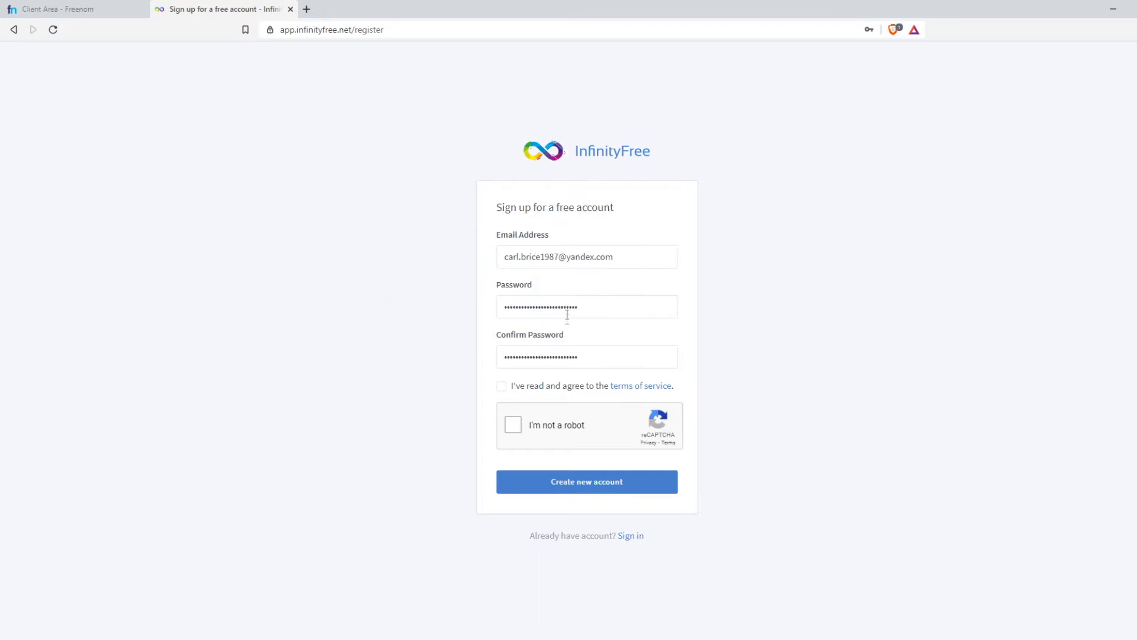
left_click(501, 387)
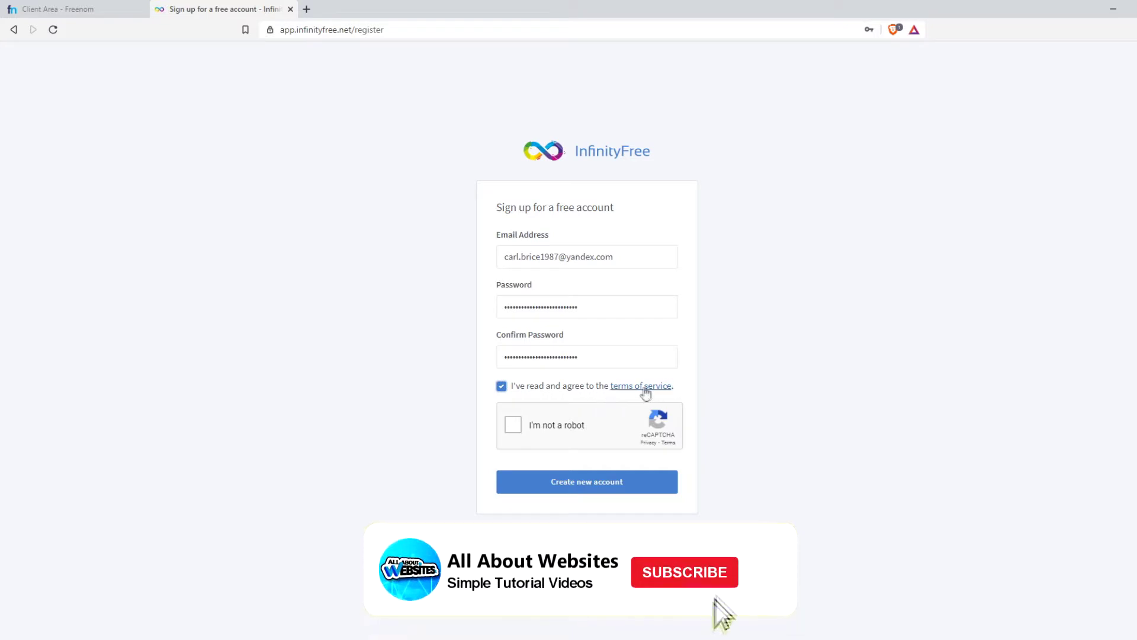
left_click(508, 428)
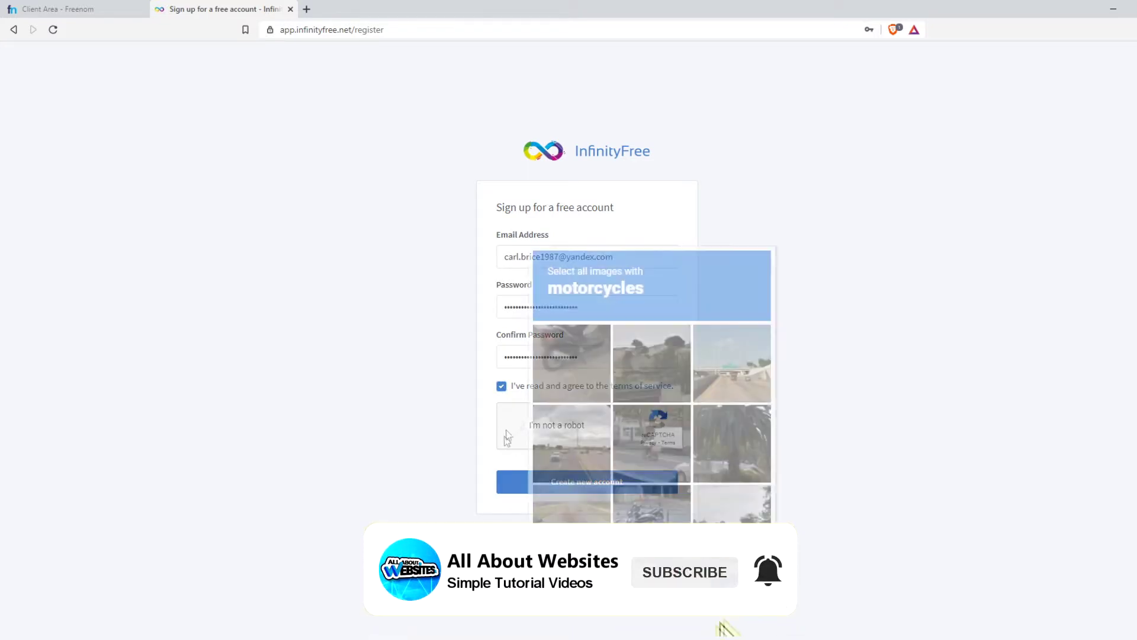
left_click(572, 363)
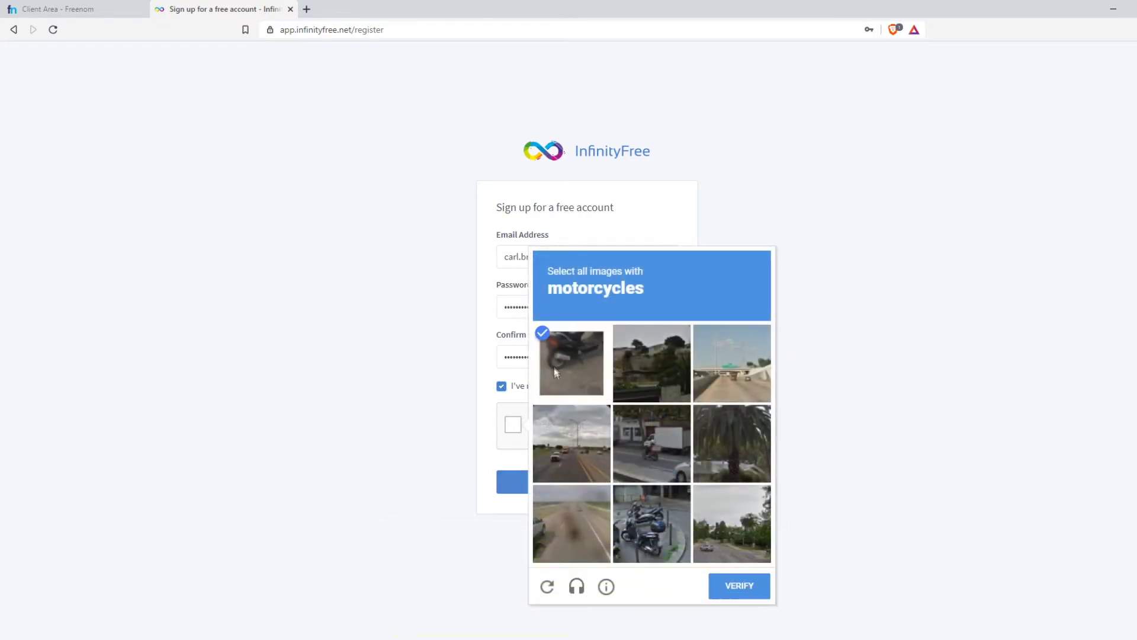
left_click(652, 529)
left_click(649, 469)
left_click(727, 589)
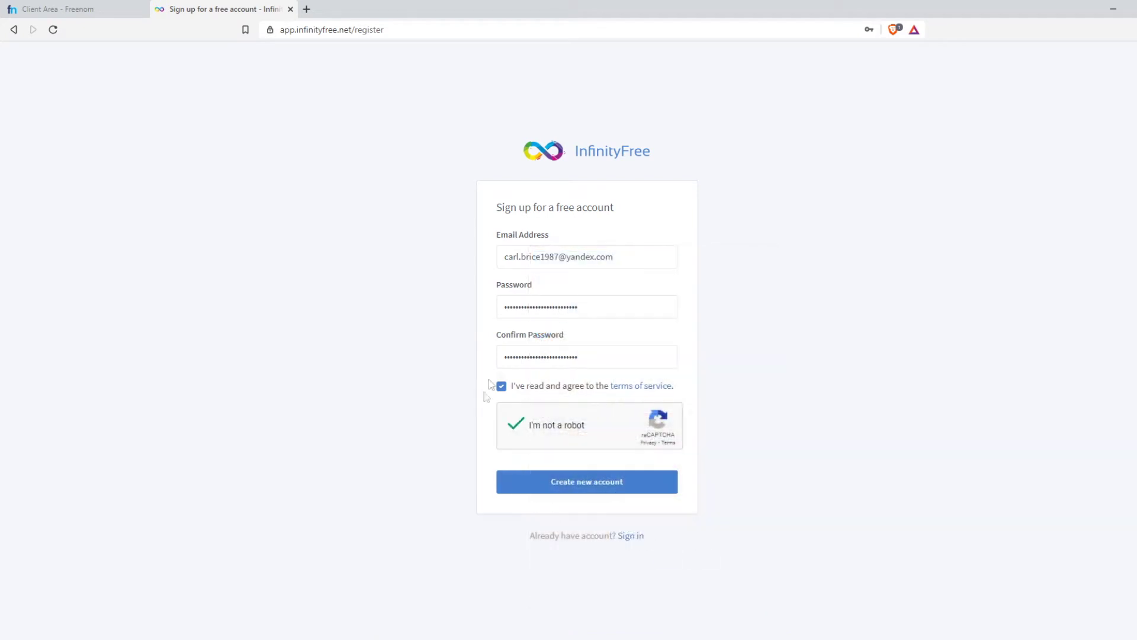
- Create the account, save its password, and paste the verification link into a new tab
left_click(582, 495)
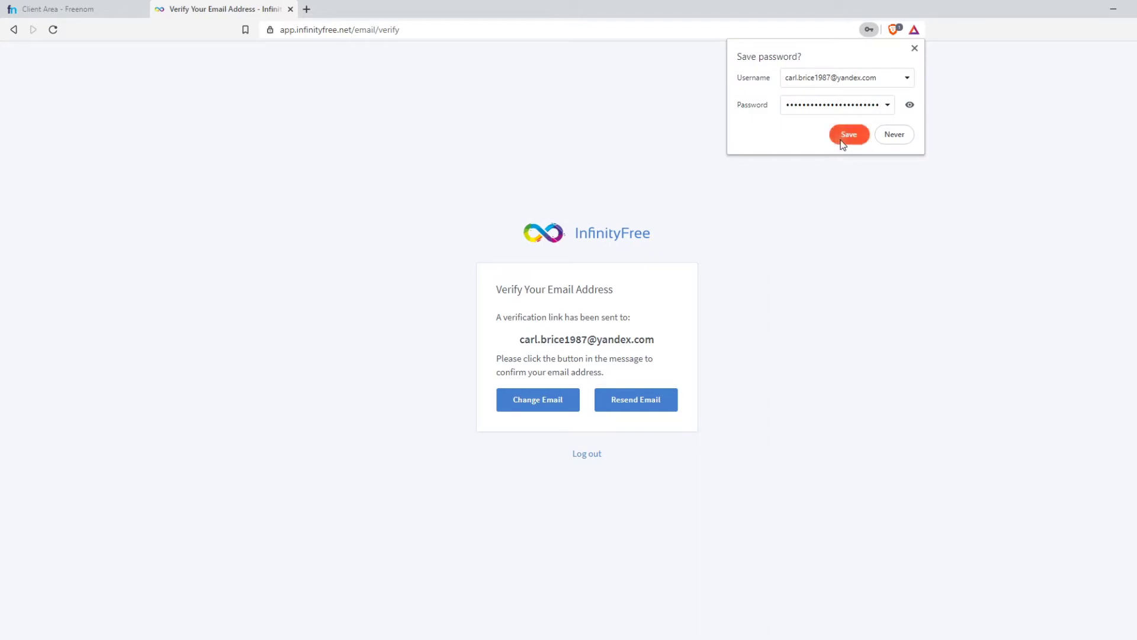
left_click(844, 137)
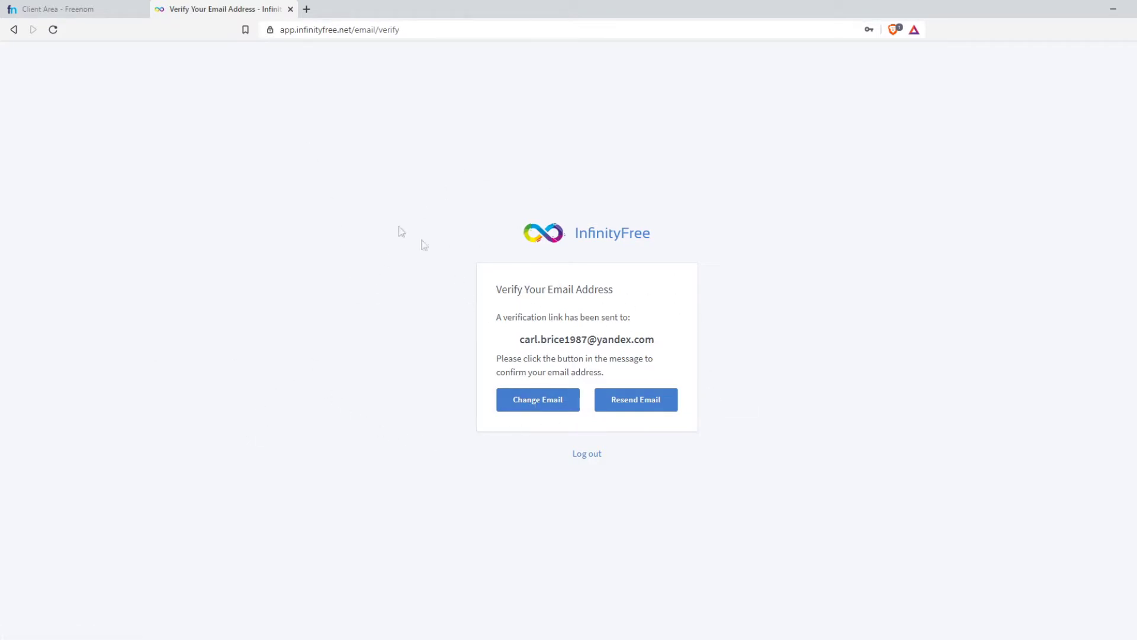
left_click(306, 10)
key("ctrl+v")
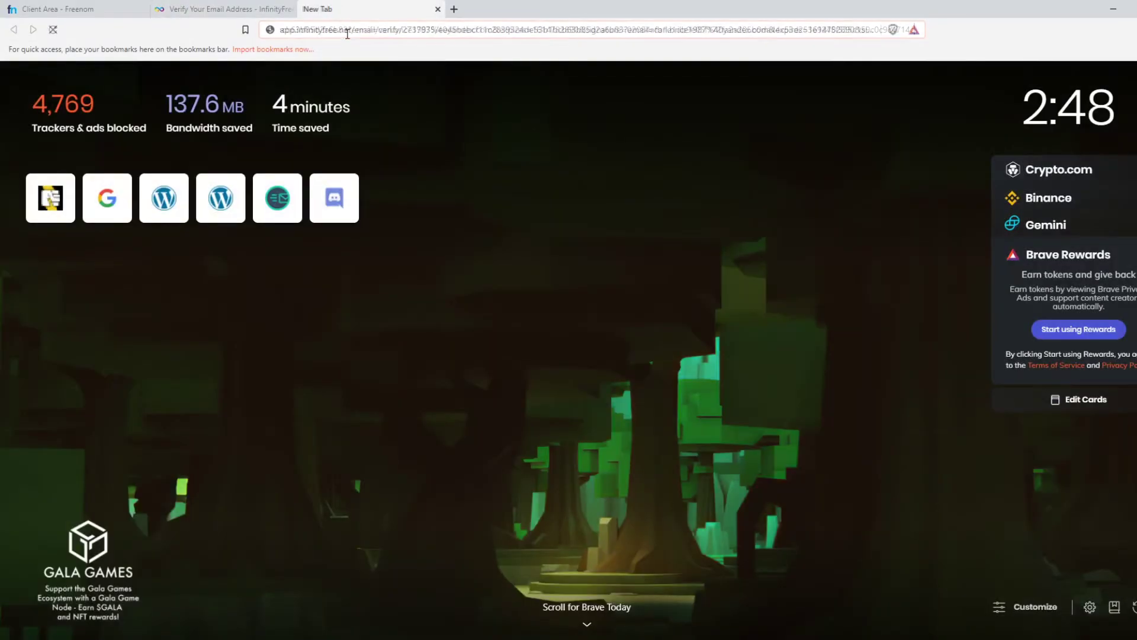
- Load the verification link to confirm the e-mail, then close the old Verify Email tab
key("Return")
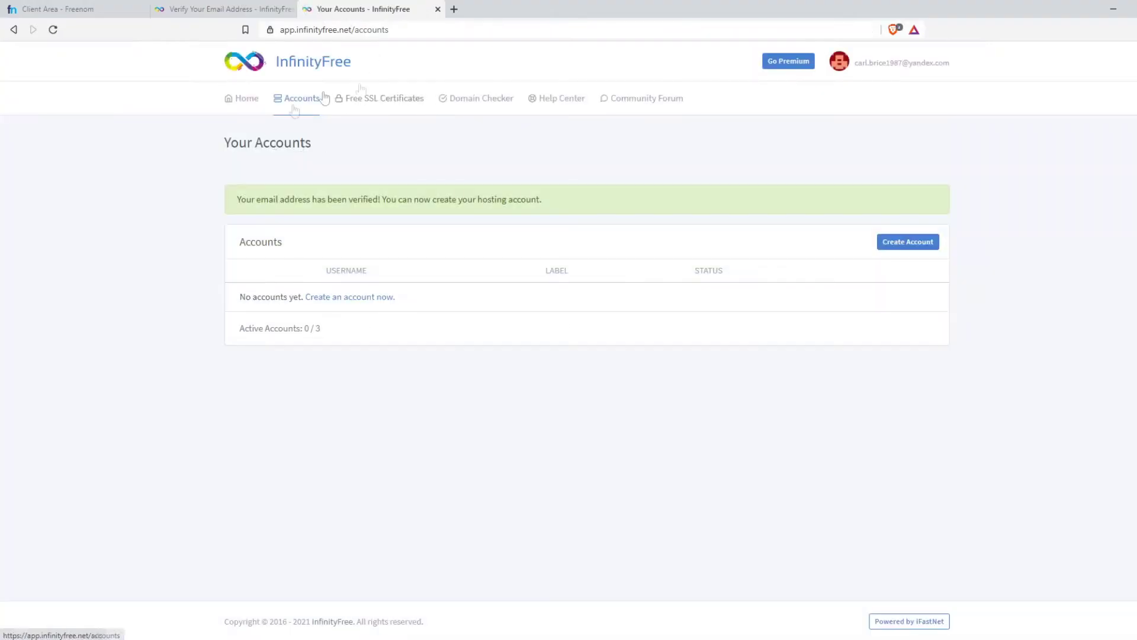
left_click_drag(559, 199, 234, 200)
left_click(336, 171)
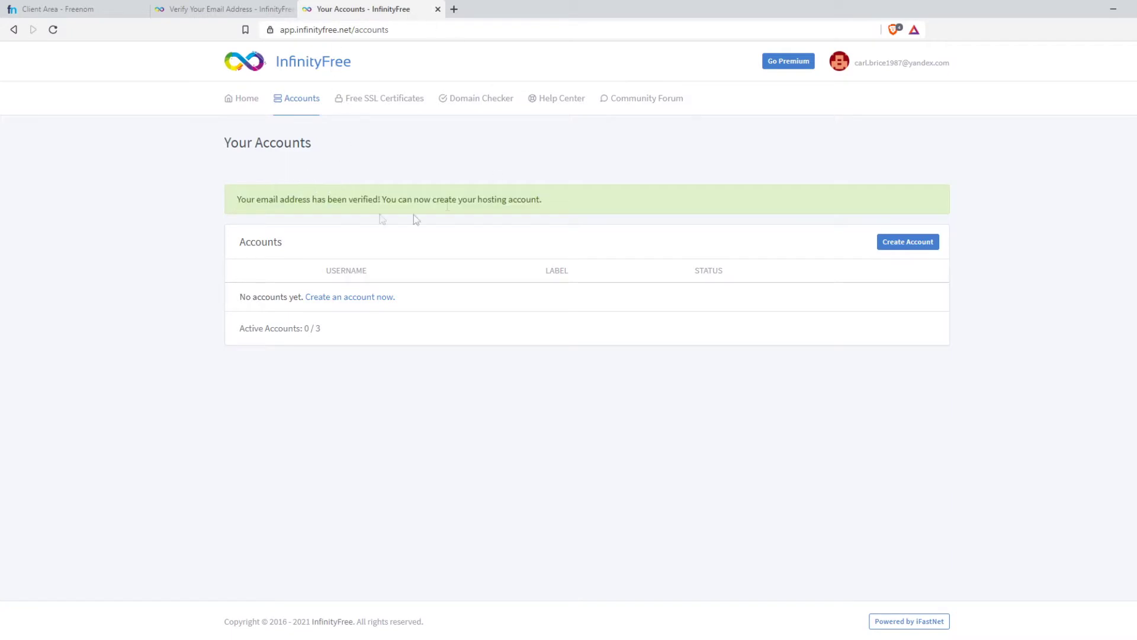
left_click(291, 9)
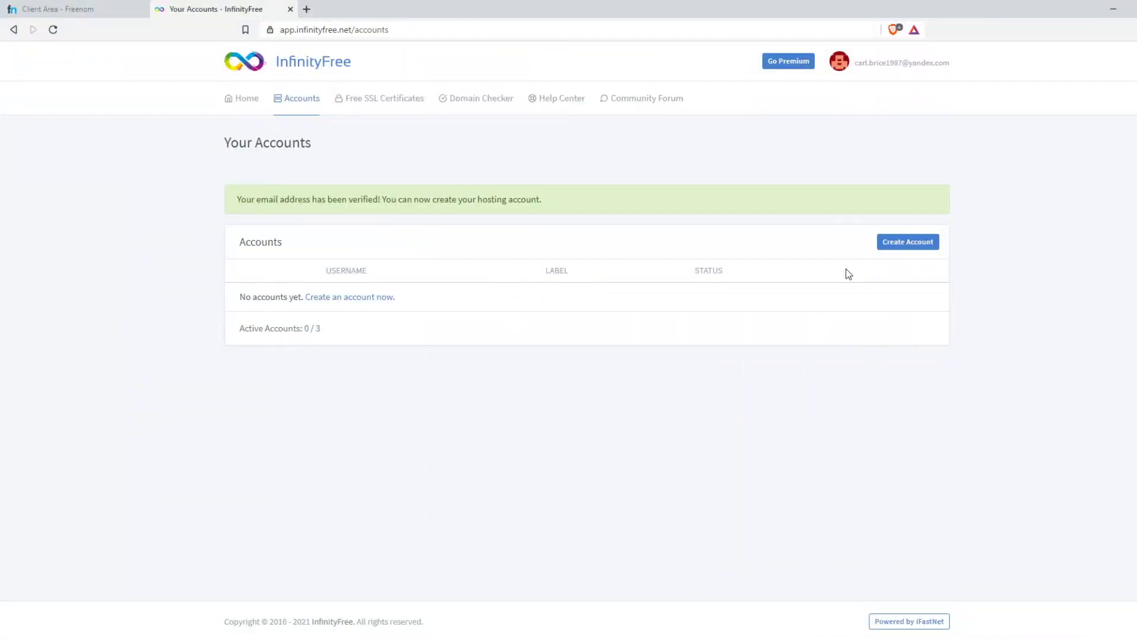
- Start a new hosting account and check the free domain extensions, keeping .rf.gd
left_click(894, 244)
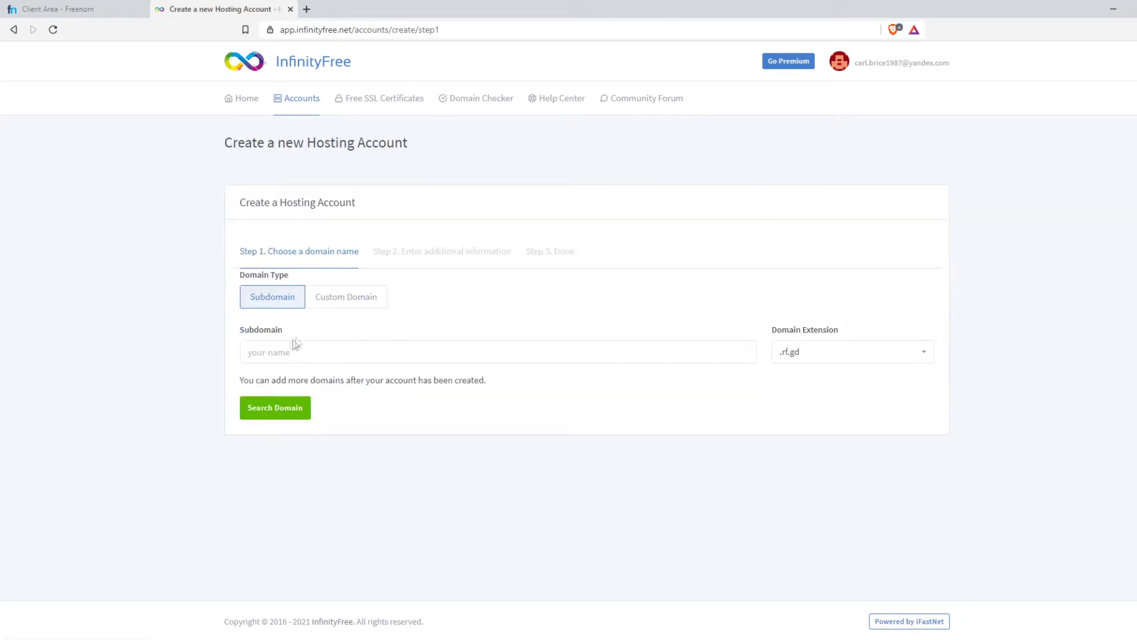
left_click(806, 352)
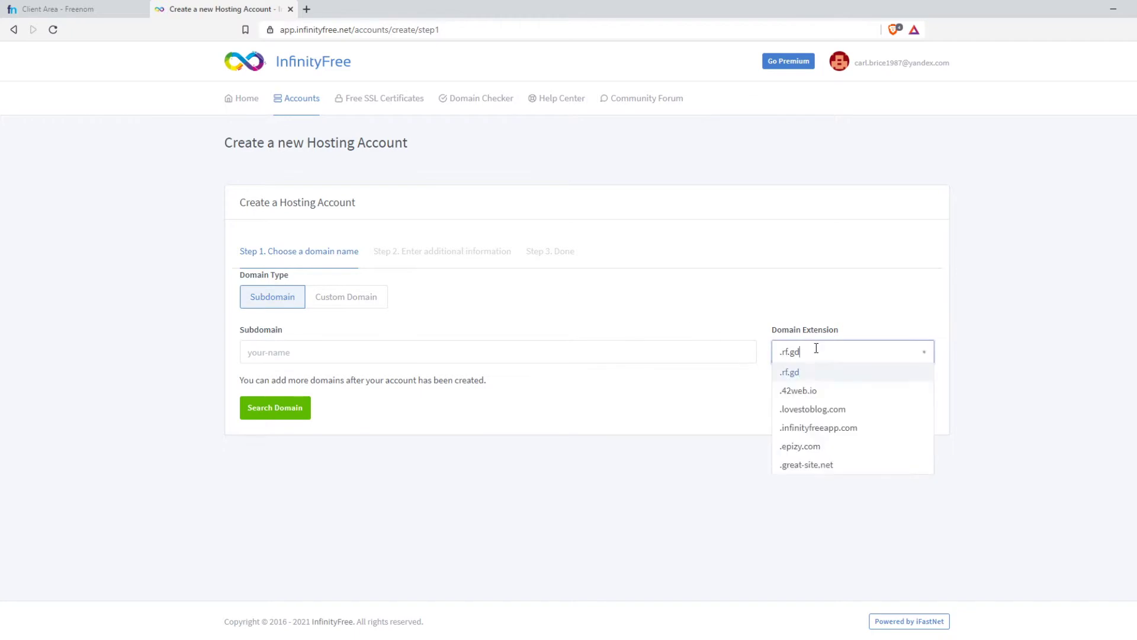
left_click(658, 437)
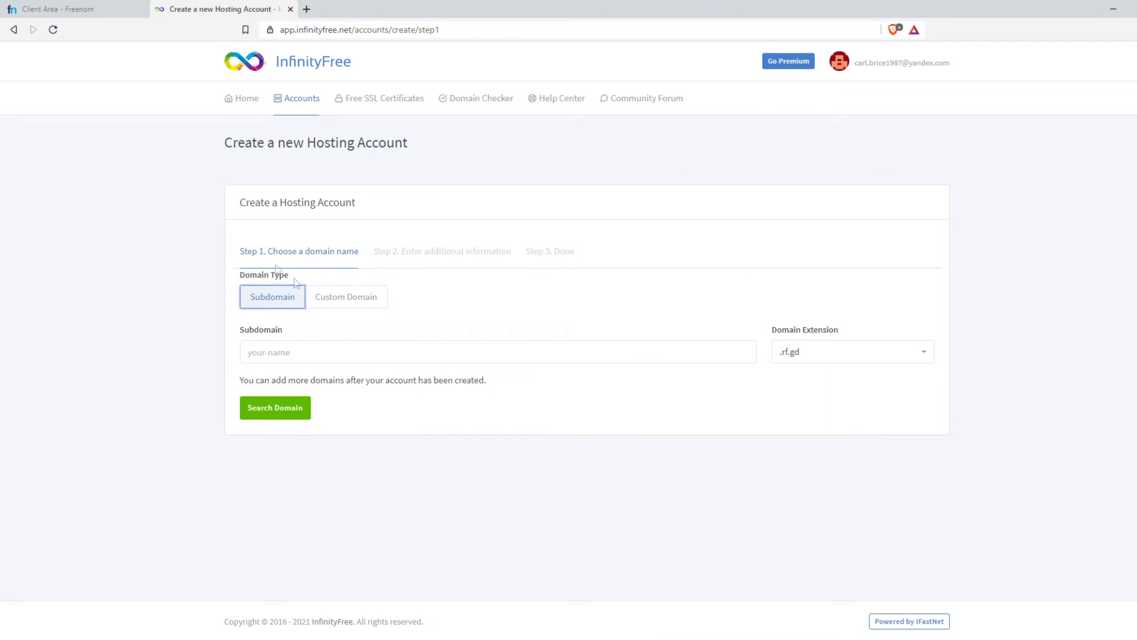
- In Freenom, open freewebsitetest3.ml's nameserver settings and choose custom nameservers
left_click(48, 12)
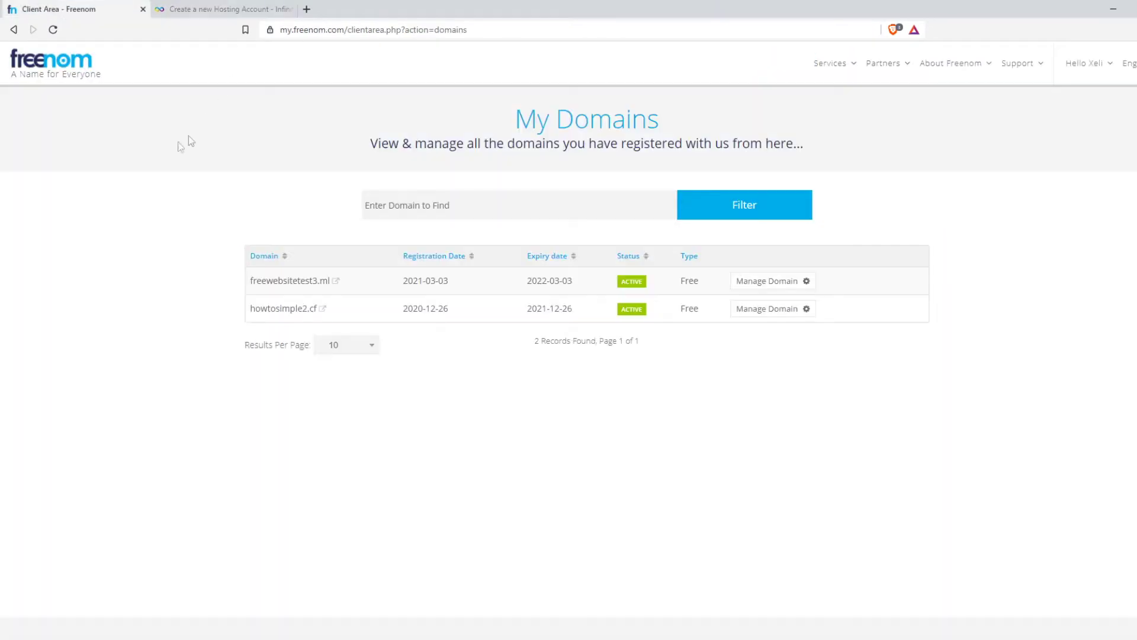
left_click(201, 9)
left_click(94, 13)
left_click(740, 286)
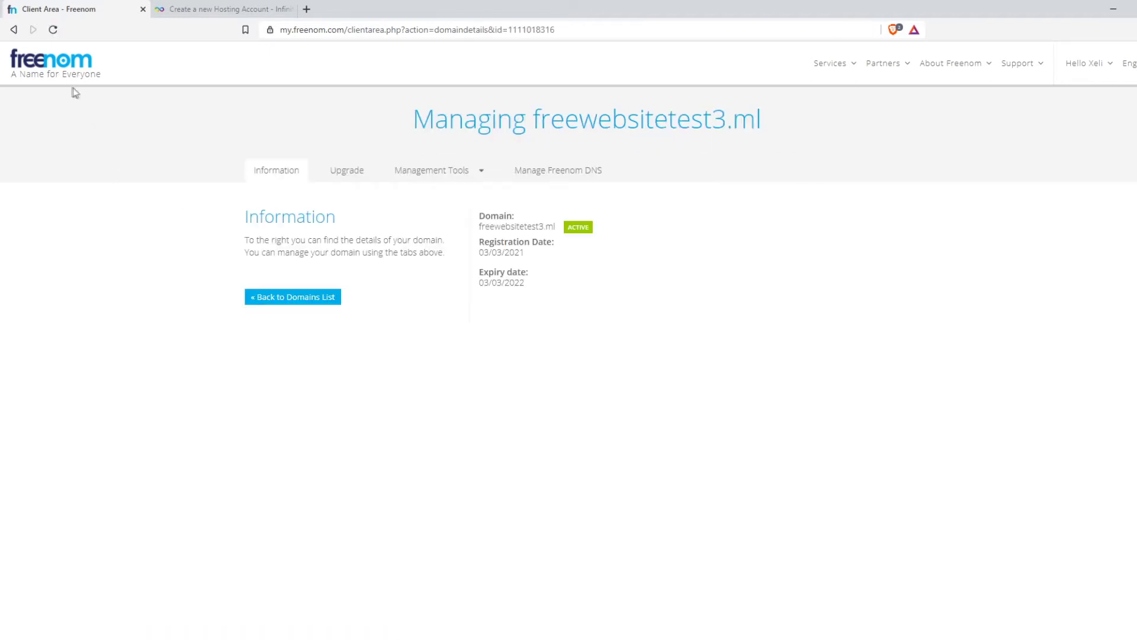
left_click(436, 175)
left_click(424, 198)
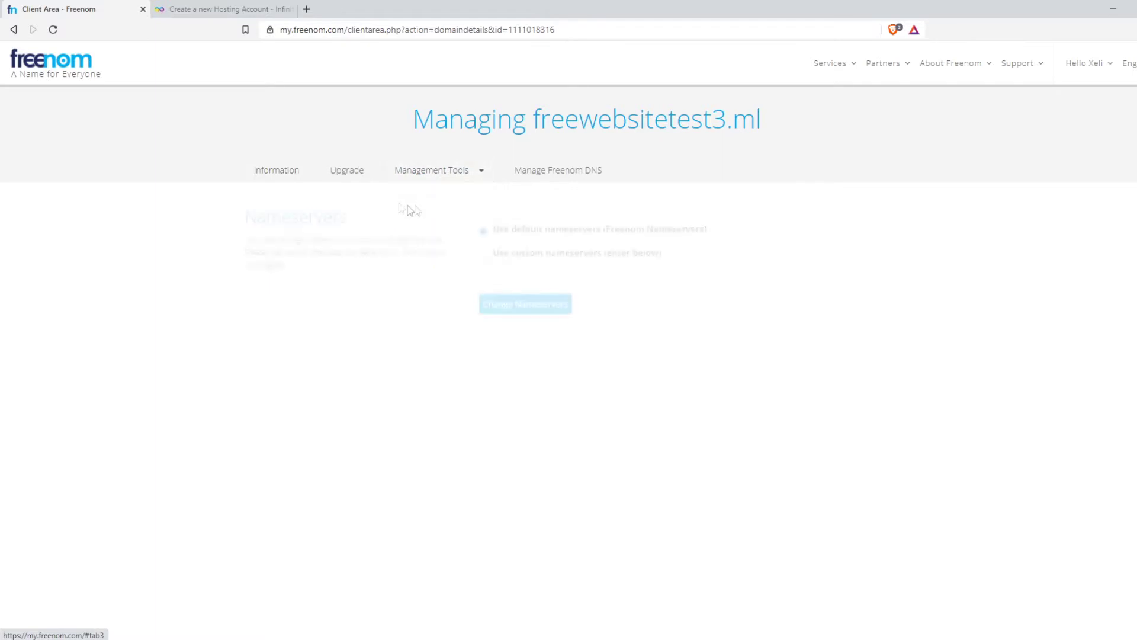
left_click(483, 255)
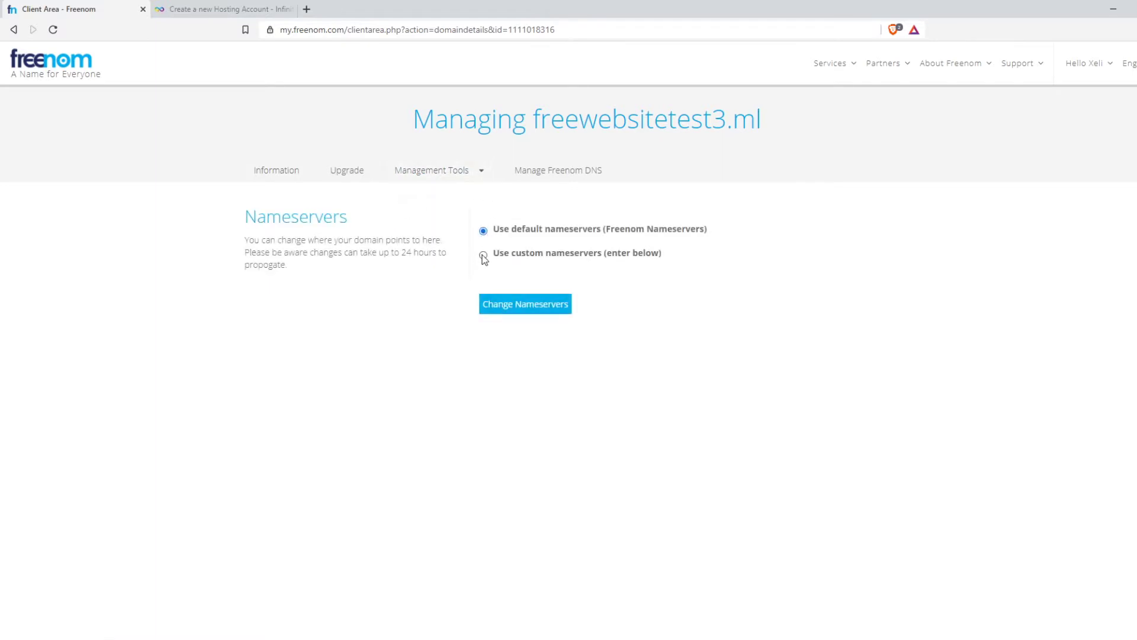
- Enter freewebsitetest3.ml as a Custom Domain in InfinityFree and check its availability
left_click(219, 9)
left_click(281, 344)
left_click(104, 6)
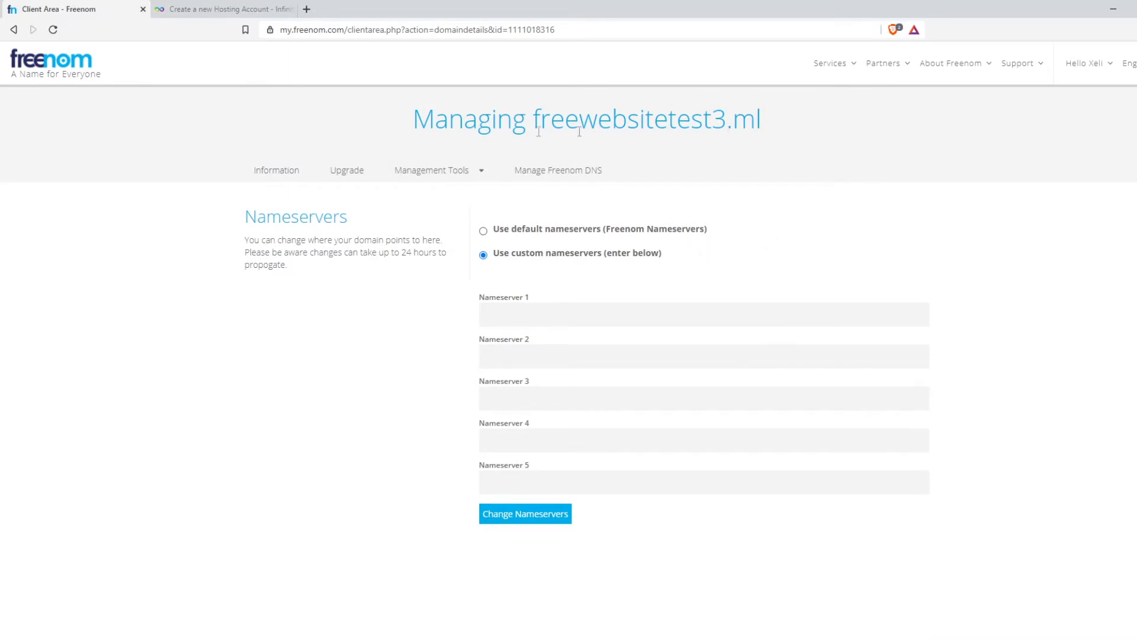
left_click_drag(540, 126, 782, 142)
key("ctrl+c")
left_click(260, 9)
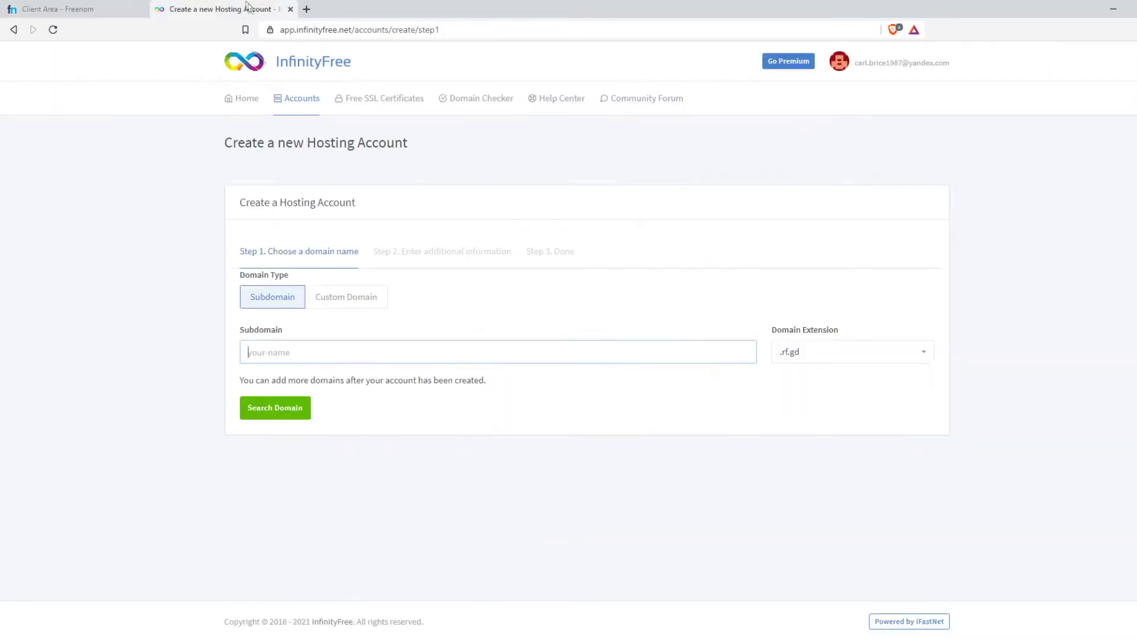
key("ctrl+v")
left_click(334, 296)
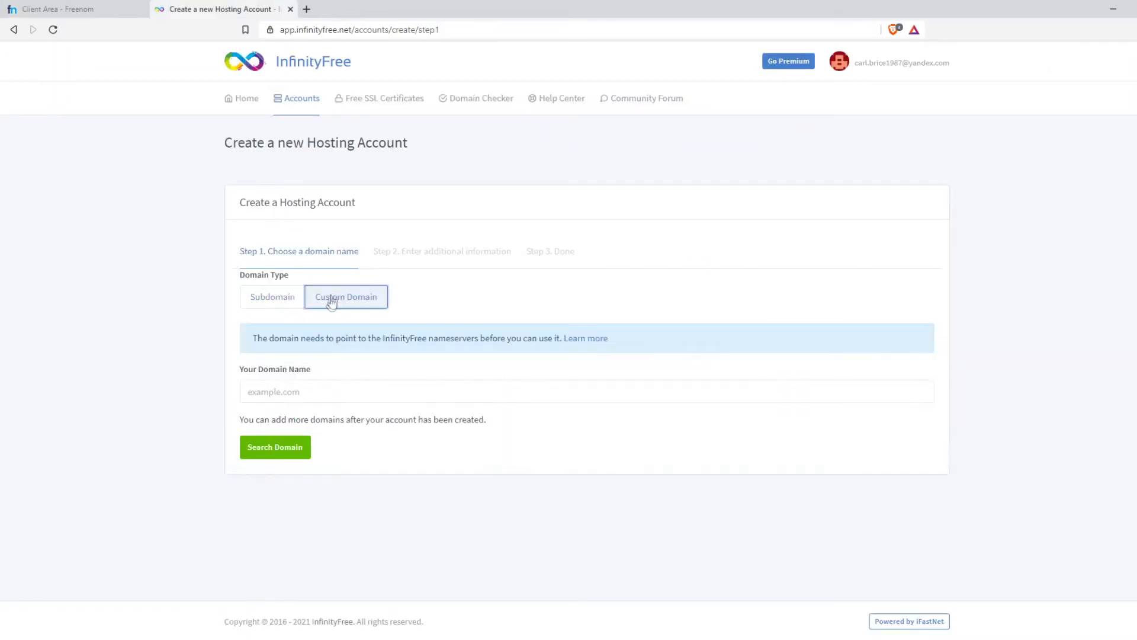
left_click(292, 389)
key("ctrl+v")
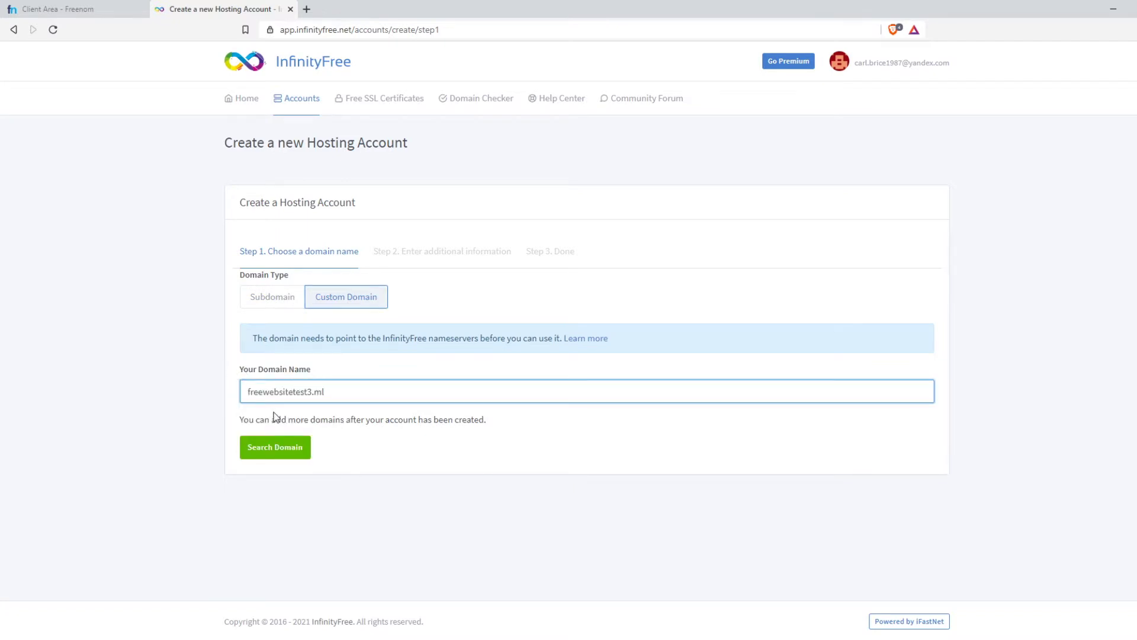
left_click(273, 446)
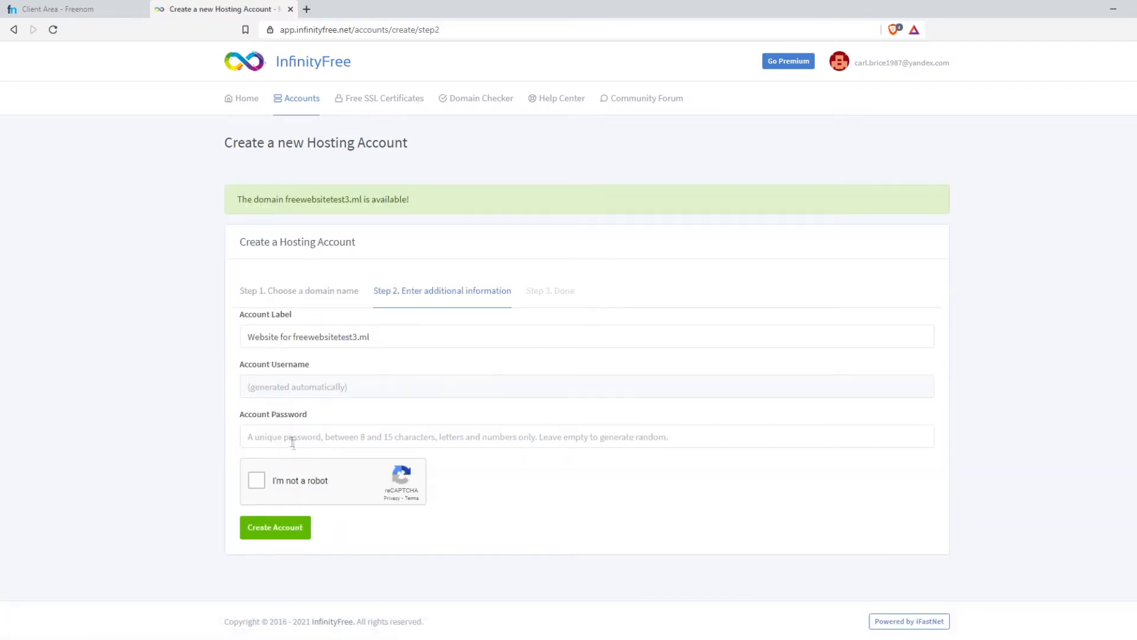
- Confirm freewebsitetest3.ml is available and solve the parking-meter reCAPTCHA
left_click_drag(271, 202, 438, 196)
left_click(465, 205)
left_click(258, 482)
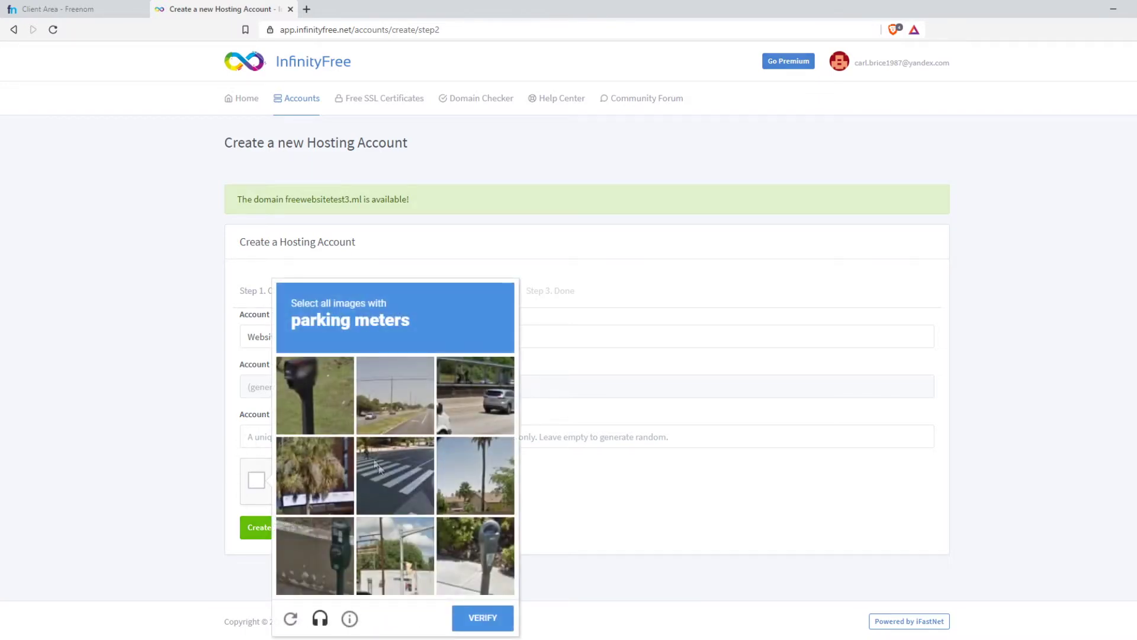
left_click(315, 395)
left_click(315, 555)
left_click(475, 555)
left_click(481, 617)
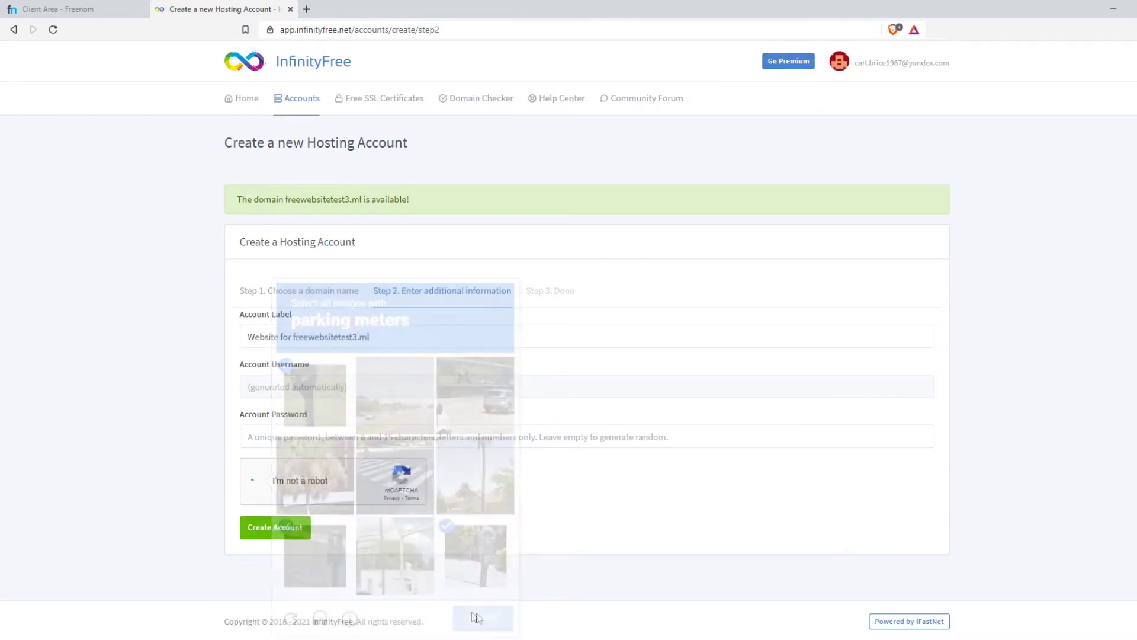
- Try creating the hosting account; it fails because the domain isn't using ns1/ns2.epizy.com
left_click(279, 539)
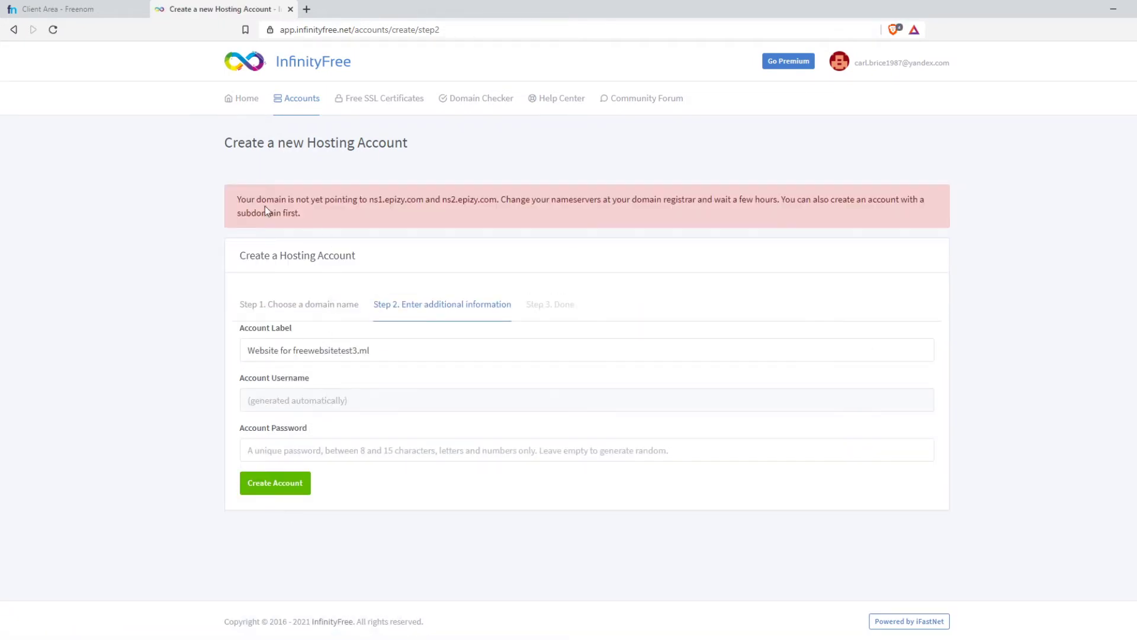
left_click_drag(252, 200, 322, 199)
left_click(344, 227)
left_click_drag(371, 200, 424, 200)
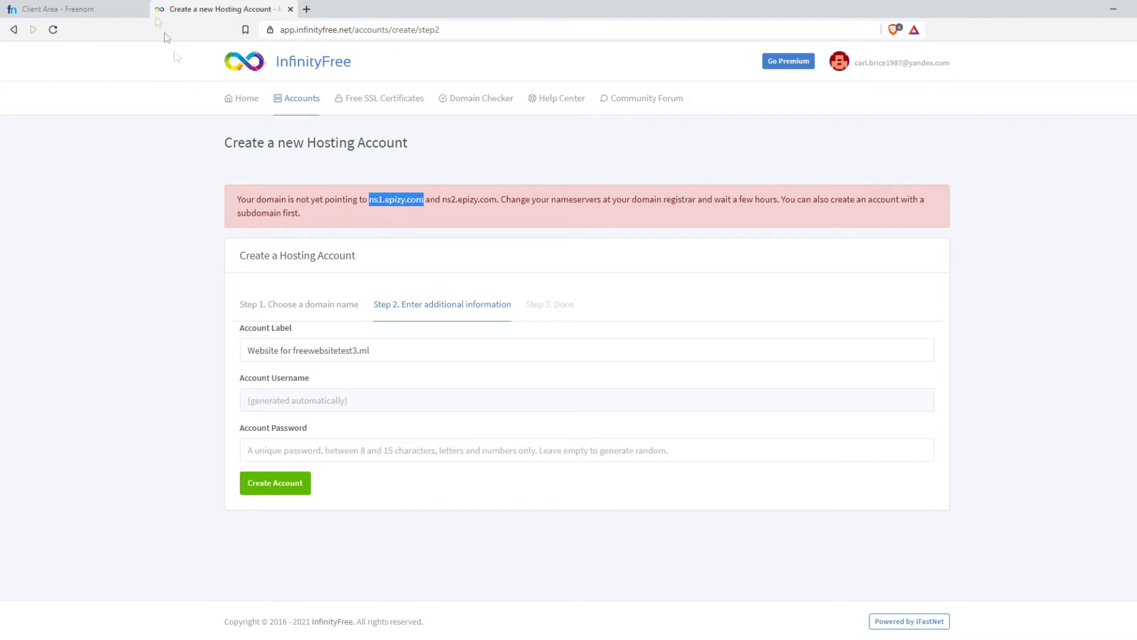
left_click(71, 9)
- Fill all five Freenom Nameserver fields with the suggested ns1.epizy.com
left_click(506, 313)
left_click(506, 342)
left_click(506, 356)
left_click(500, 384)
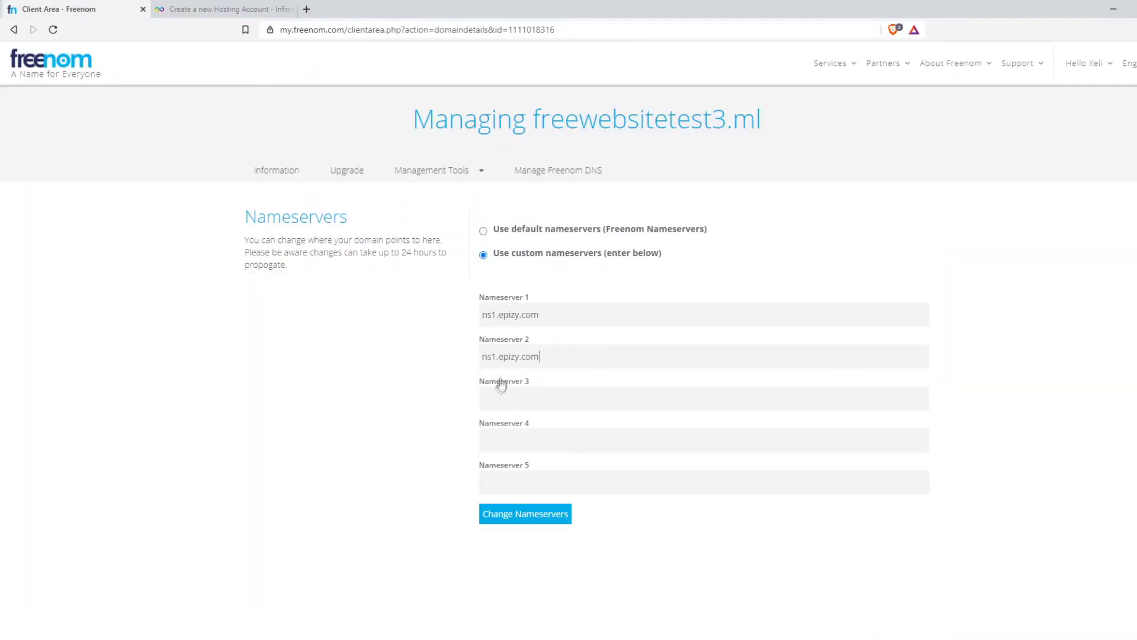
left_click(504, 398)
left_click(518, 429)
left_click(521, 436)
left_click(510, 465)
left_click(510, 482)
left_click(510, 508)
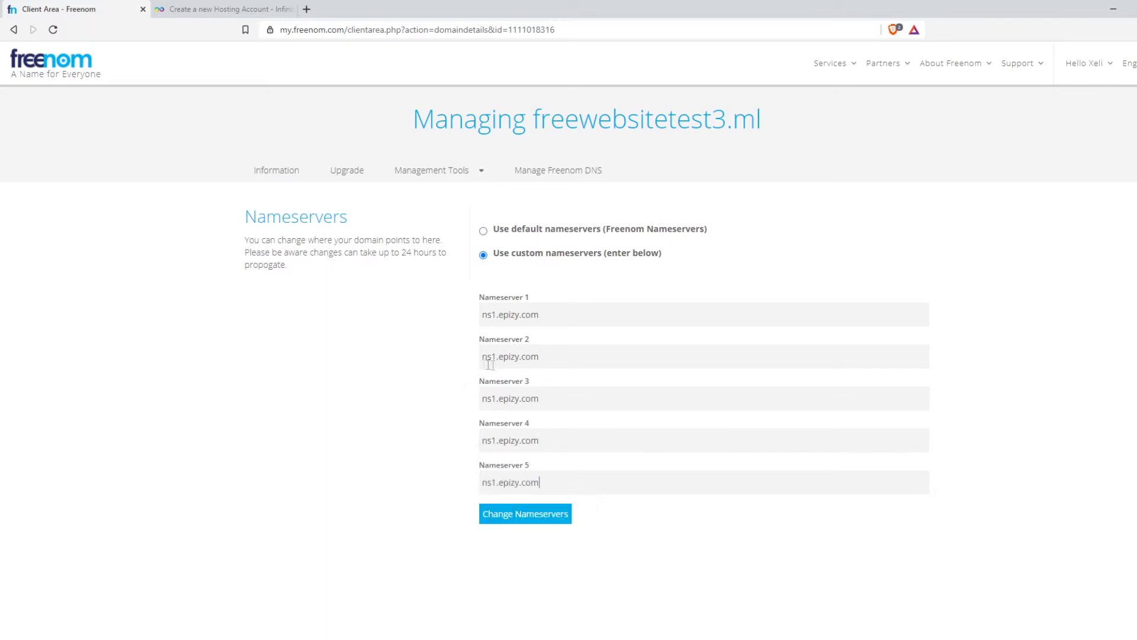
- Correct the entries to ns1–ns5.epizy.com and save the nameserver change
type("2")
type("3")
type("5")
left_click(500, 515)
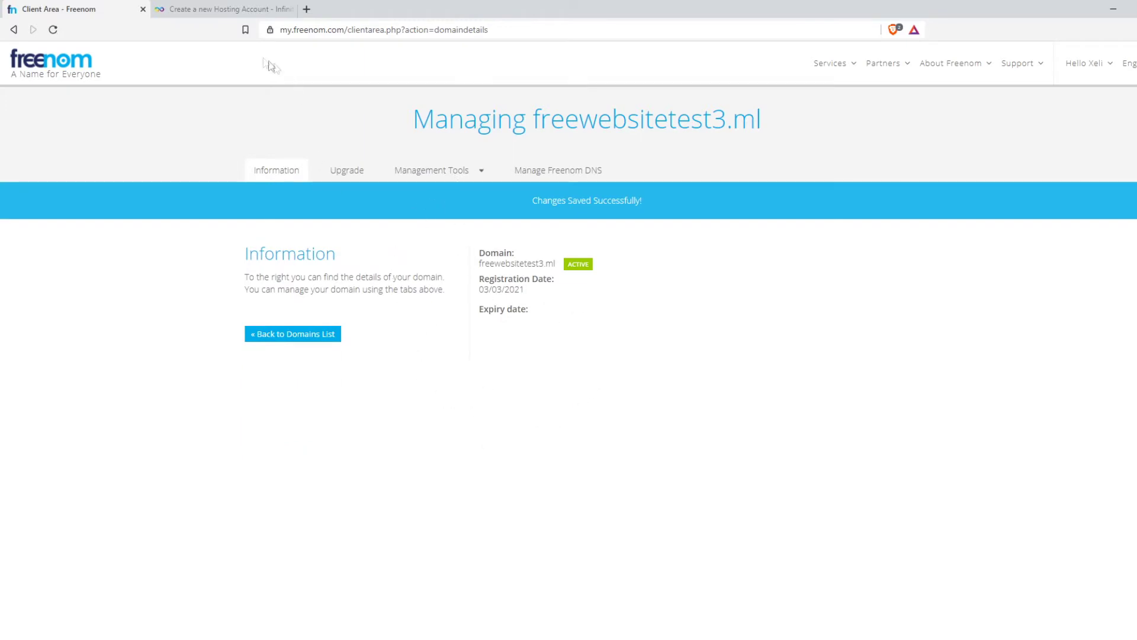
left_click(240, 8)
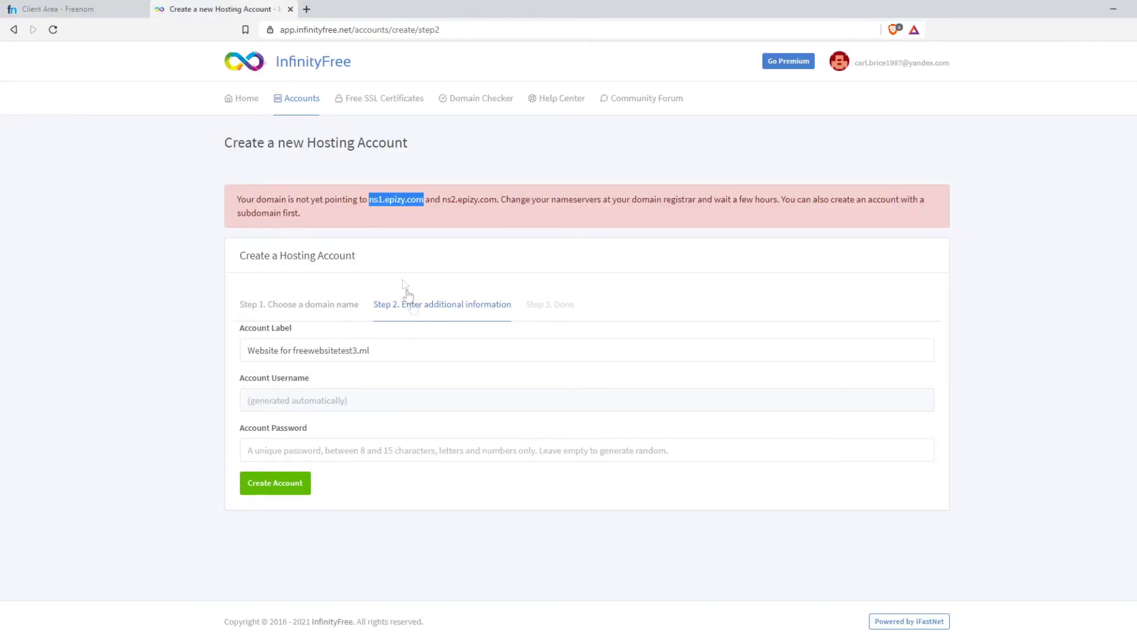
- Reload the InfinityFree signup and retry account creation, which still shows the nameserver warning
left_click(391, 247)
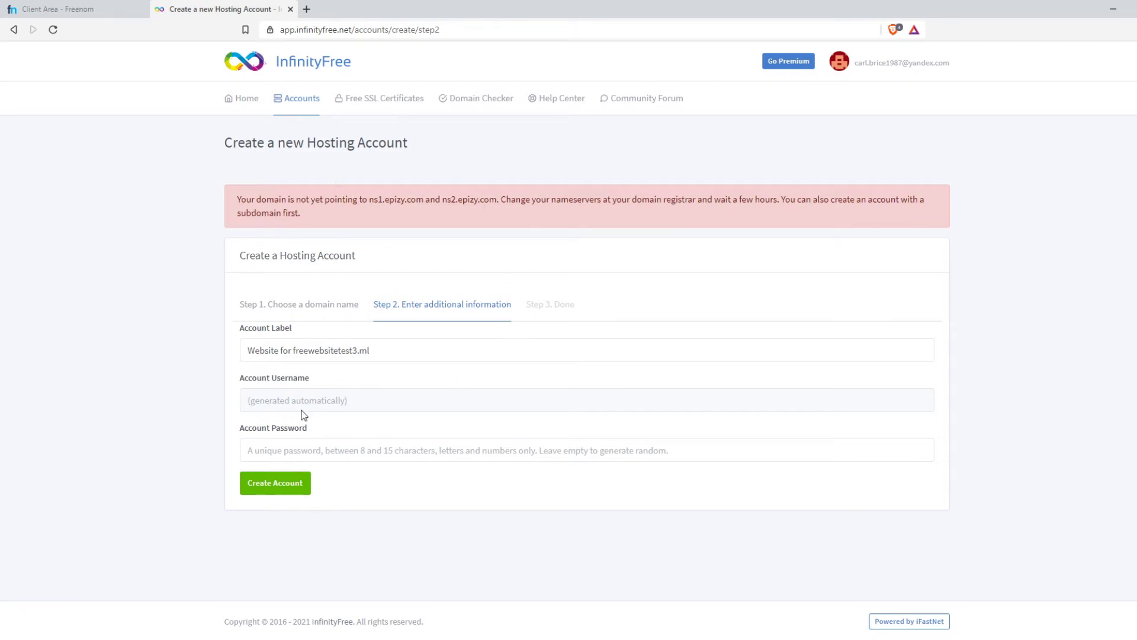
left_click(83, 9)
left_click(209, 9)
left_click(53, 31)
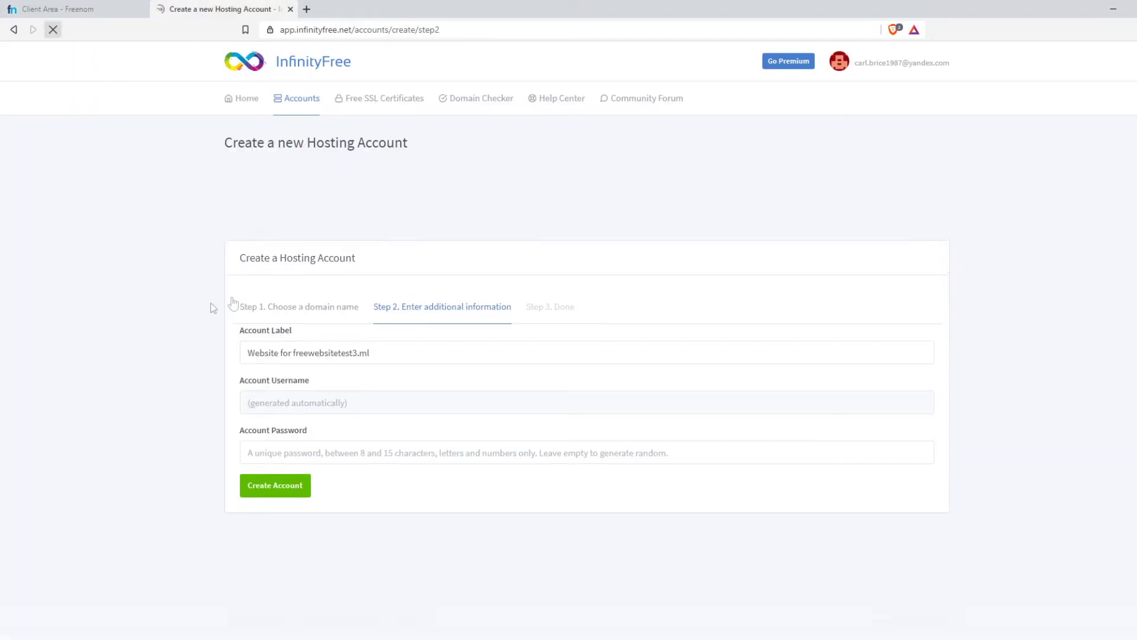
left_click(260, 439)
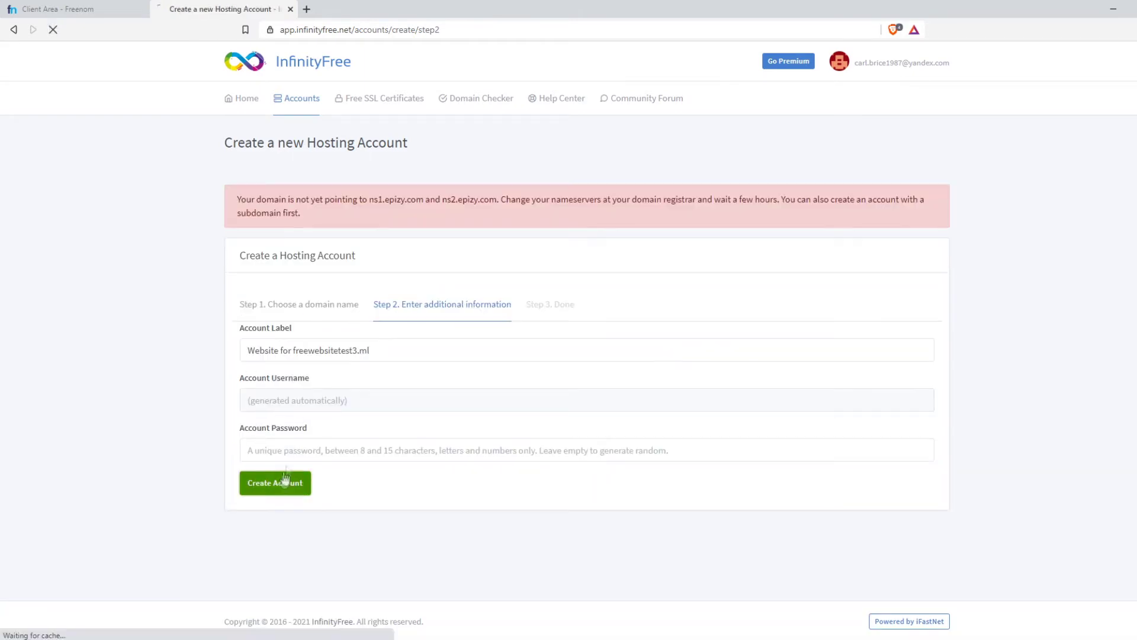
left_click_drag(405, 200, 466, 200)
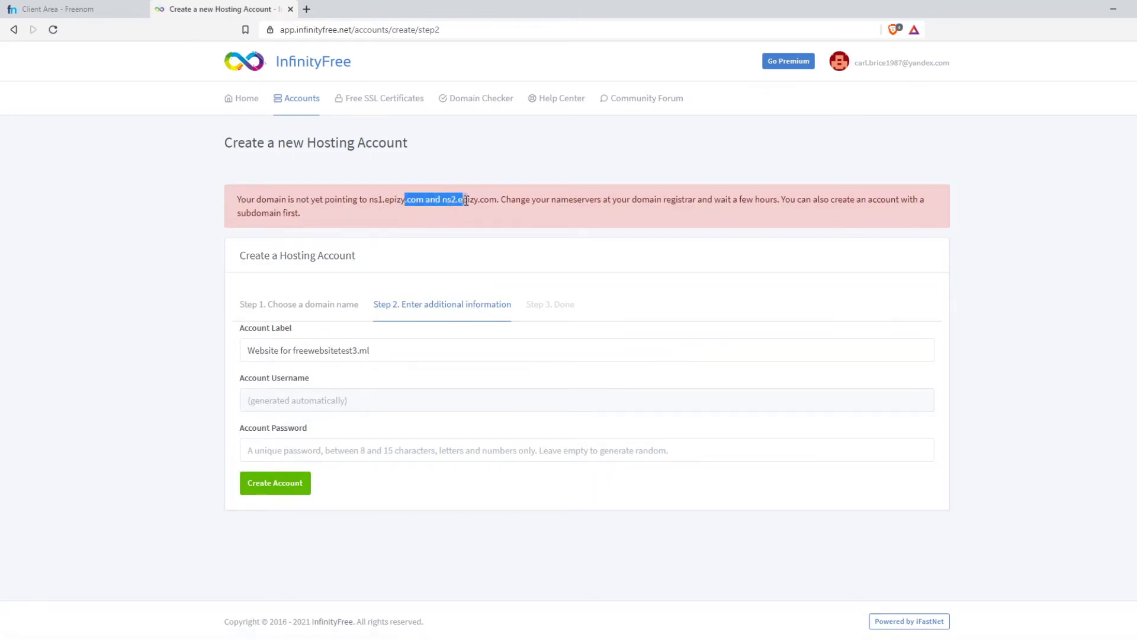
left_click(466, 201)
- Reload Freenom and reopen freewebsitetest3.ml's nameserver settings to verify the saved epizy.com servers
left_click(86, 7)
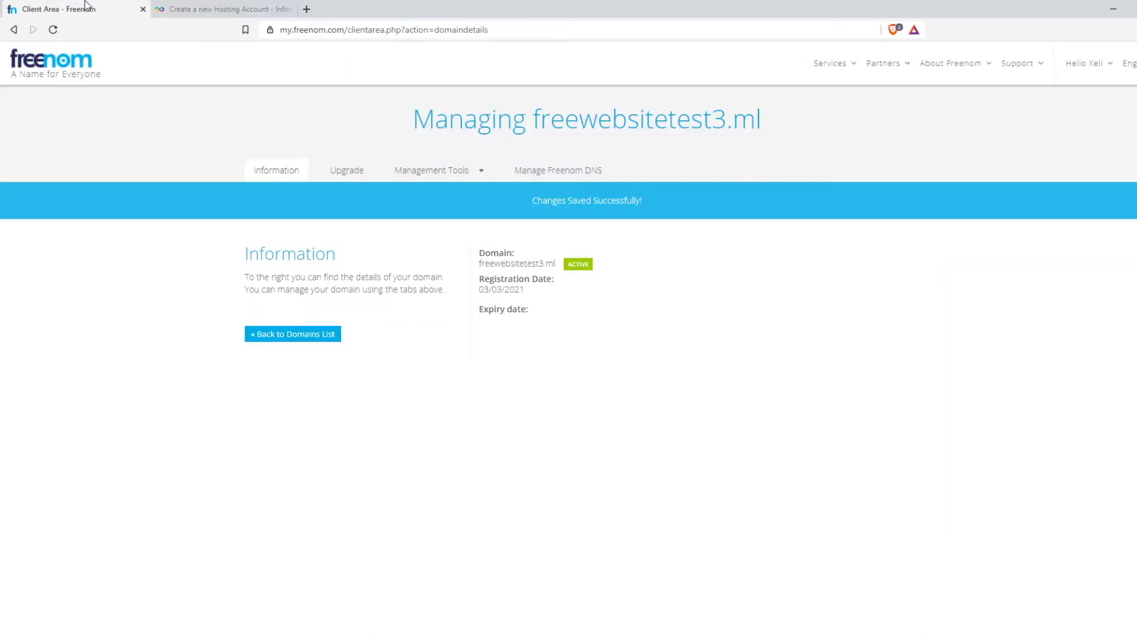
left_click(54, 30)
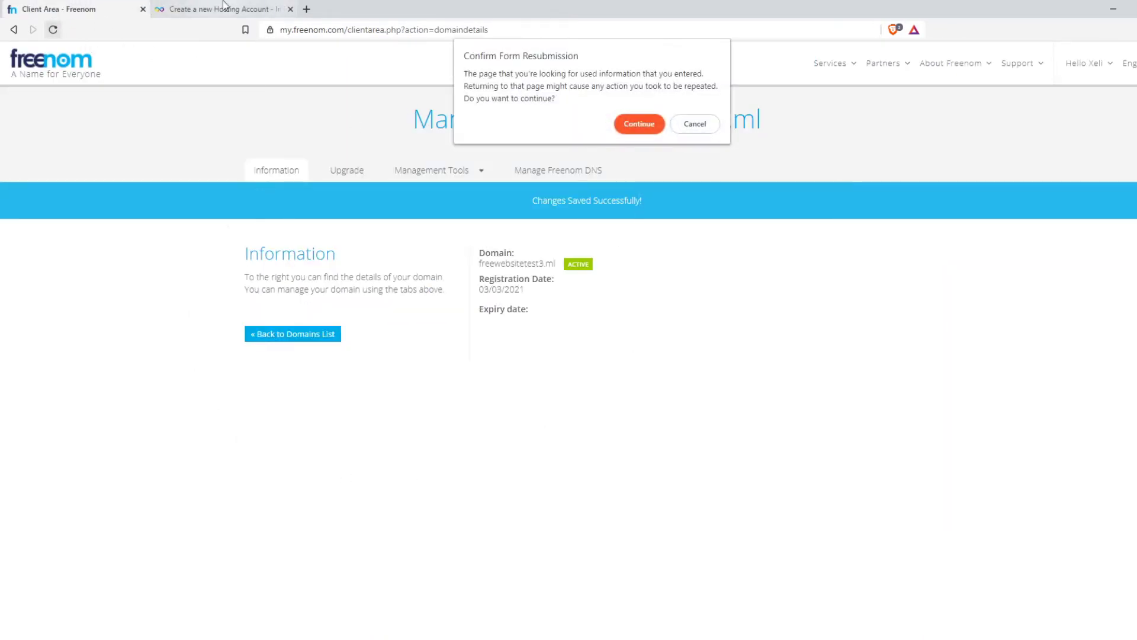
left_click(692, 125)
left_click(492, 177)
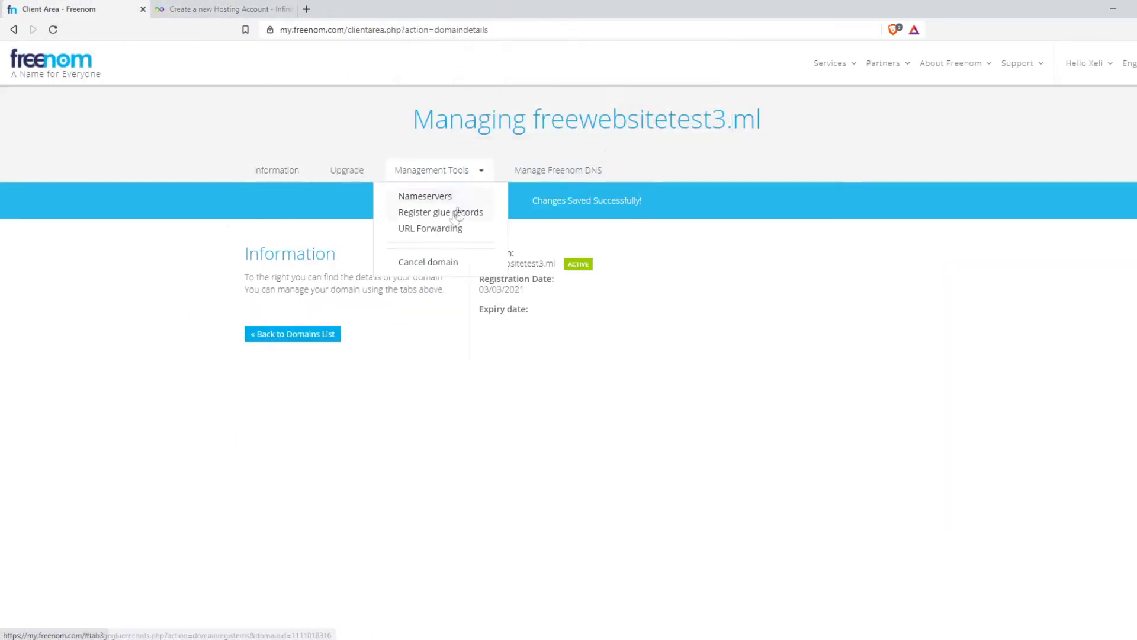
left_click(444, 196)
- Return to the InfinityFree signup and create the hosting account for freewebsitetest3.ml
left_click(225, 9)
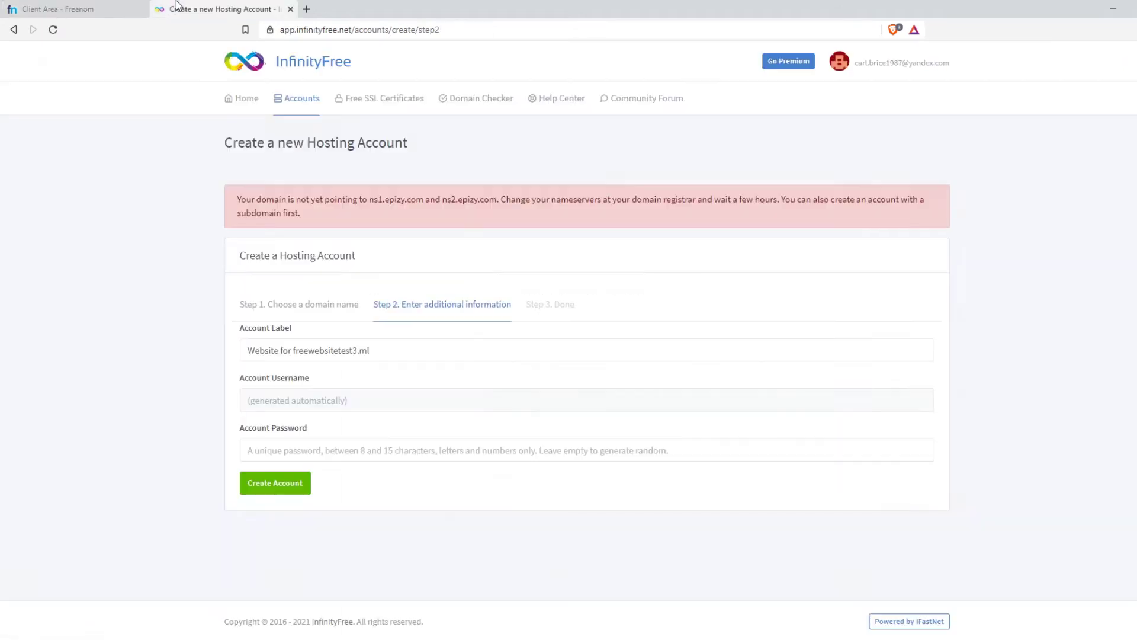
left_click(65, 9)
left_click(53, 29)
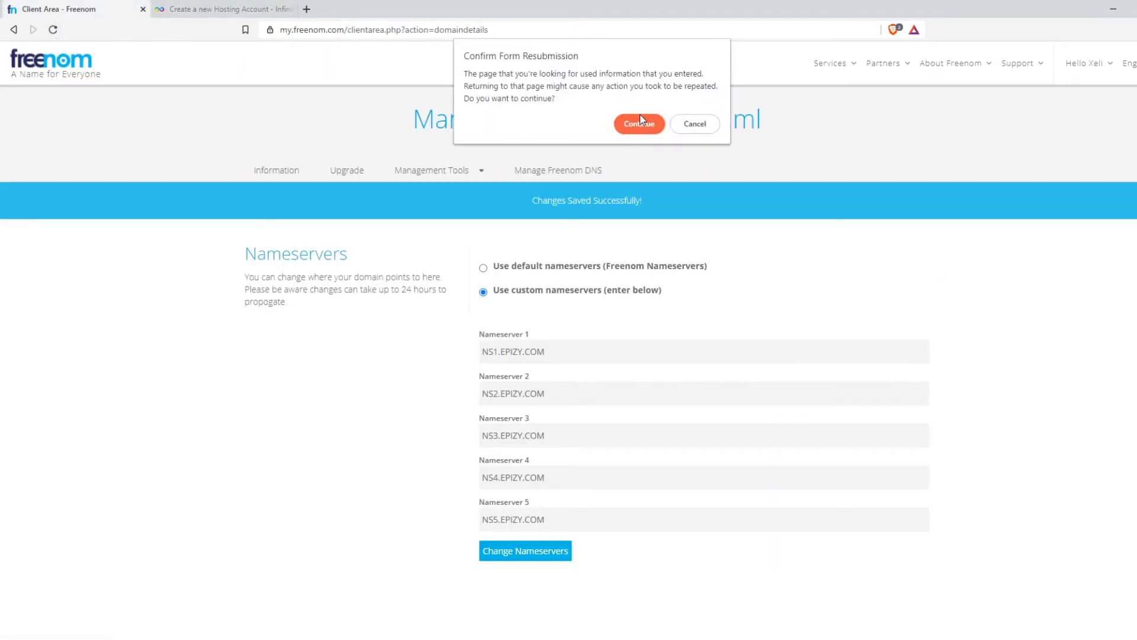
left_click(225, 9)
left_click(274, 464)
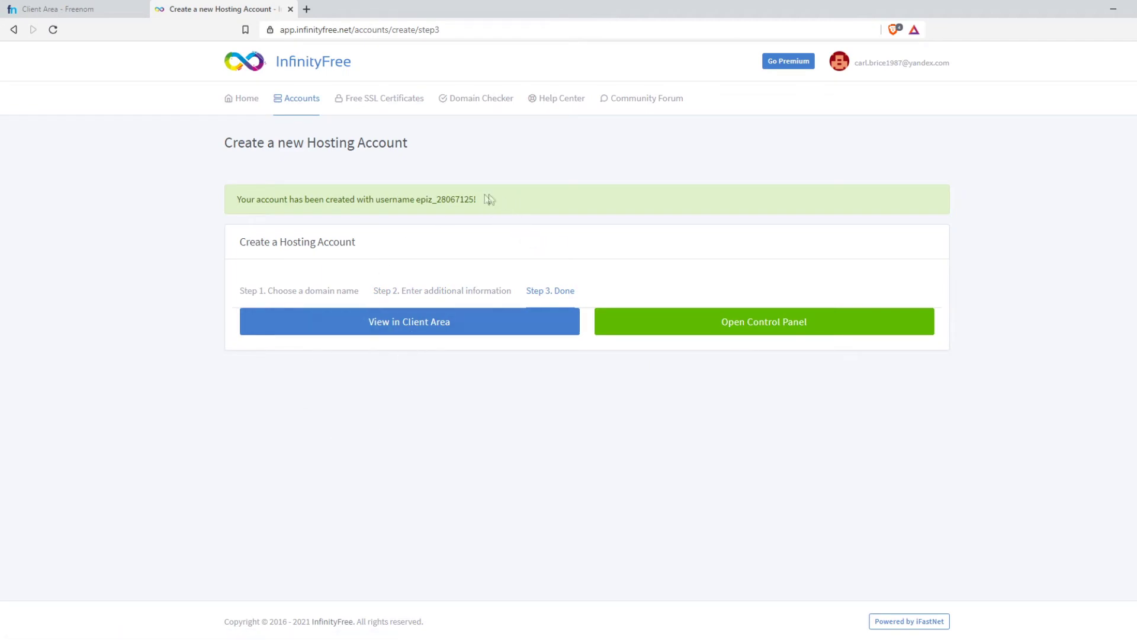
- Review the message confirming the freewebsitetest3.ml hosting account was created
left_click_drag(489, 199, 236, 204)
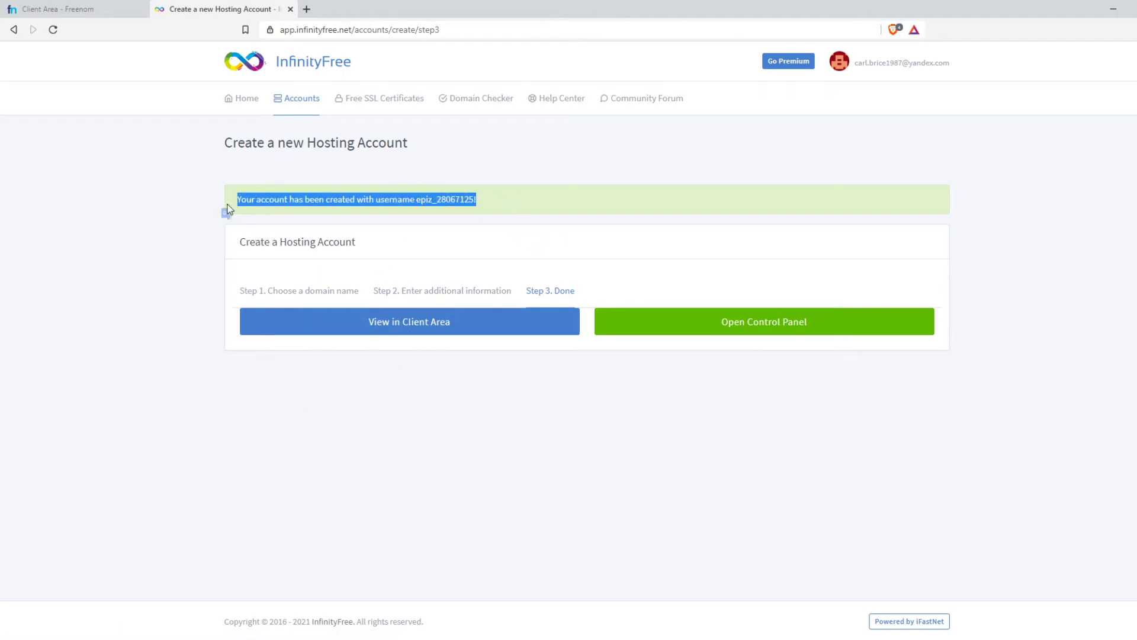
left_click(227, 212)
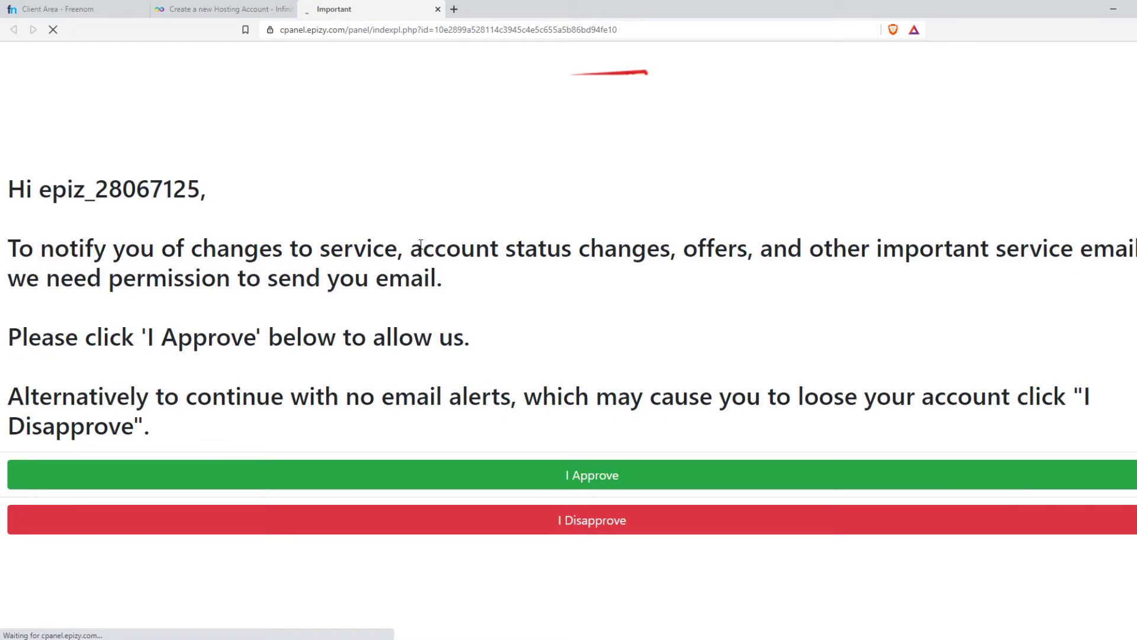
- Allow VistaPanel's service e-mails, then open the Online File Manager from the Files section
left_click(564, 476)
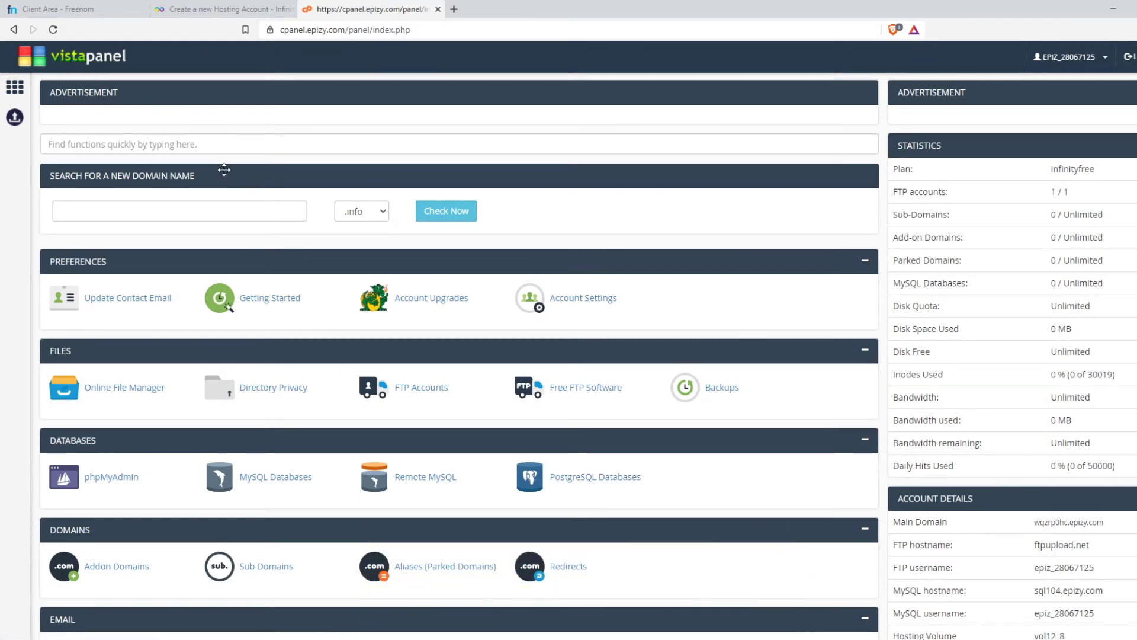
scroll(449, 371, "down", 1)
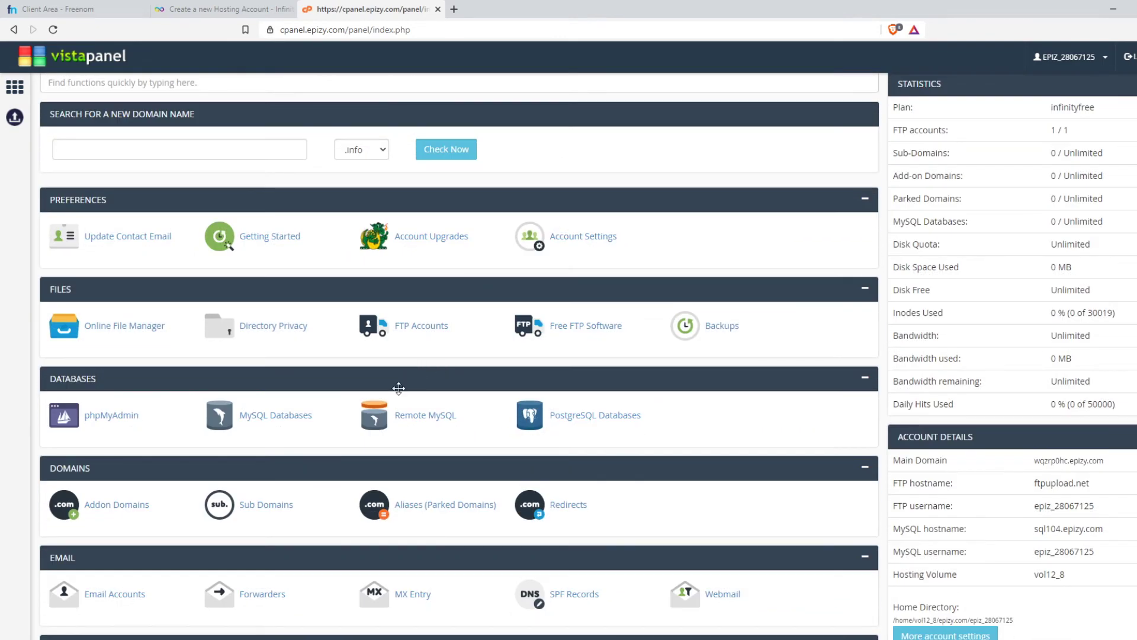
scroll(398, 389, "up", 1)
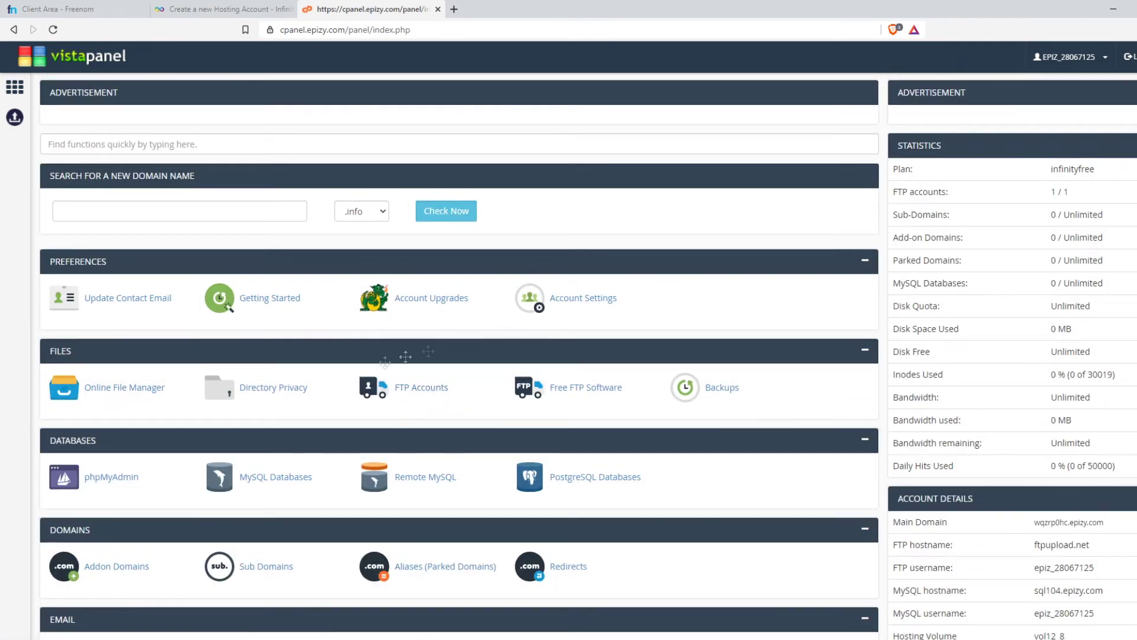
left_click(116, 388)
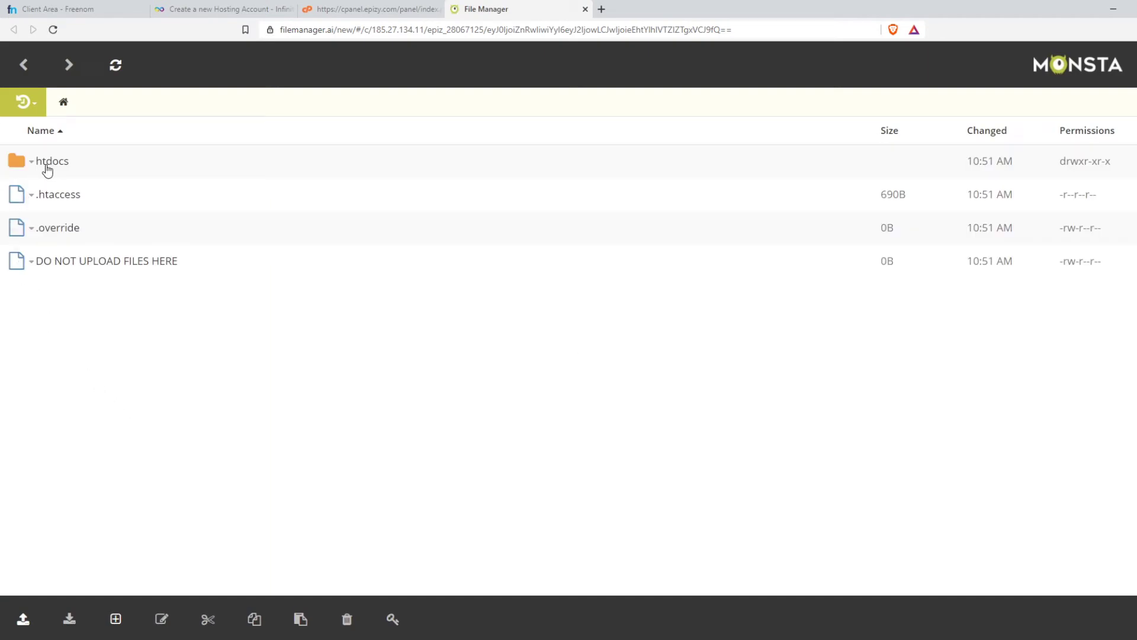
left_click(47, 168)
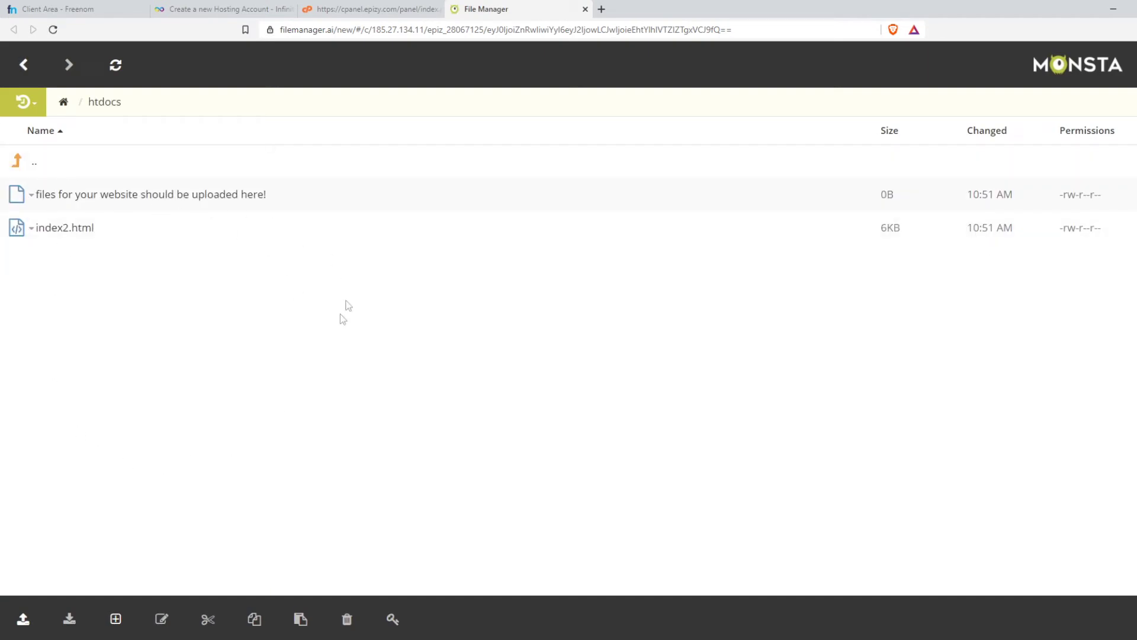
left_click(249, 198)
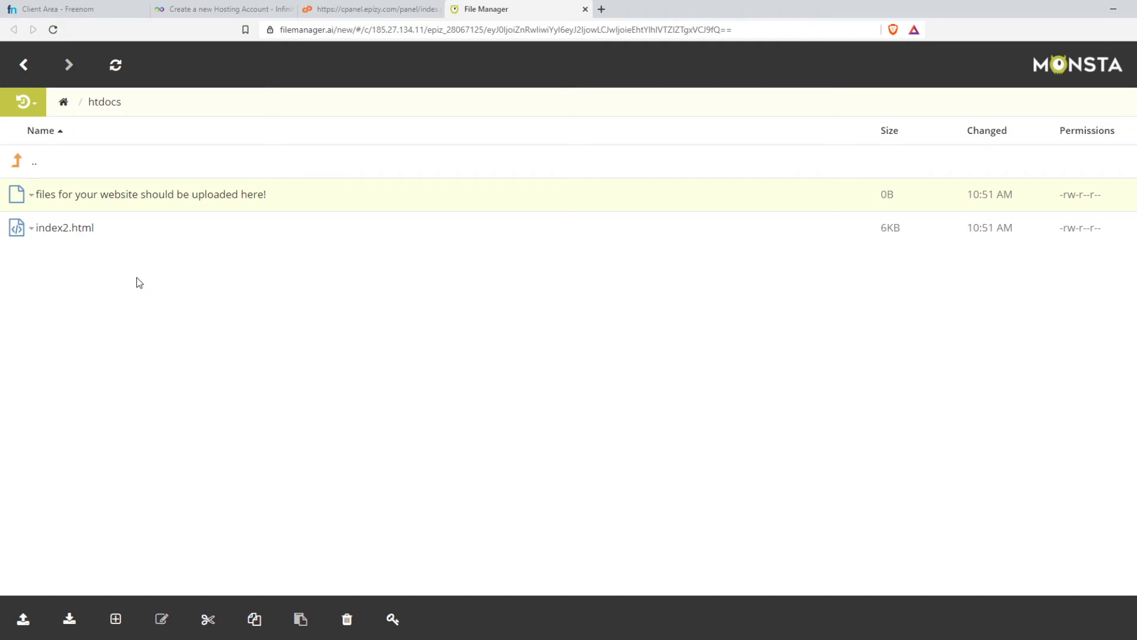
- Close the file manager and scroll the control panel down to the Software section
left_click(25, 67)
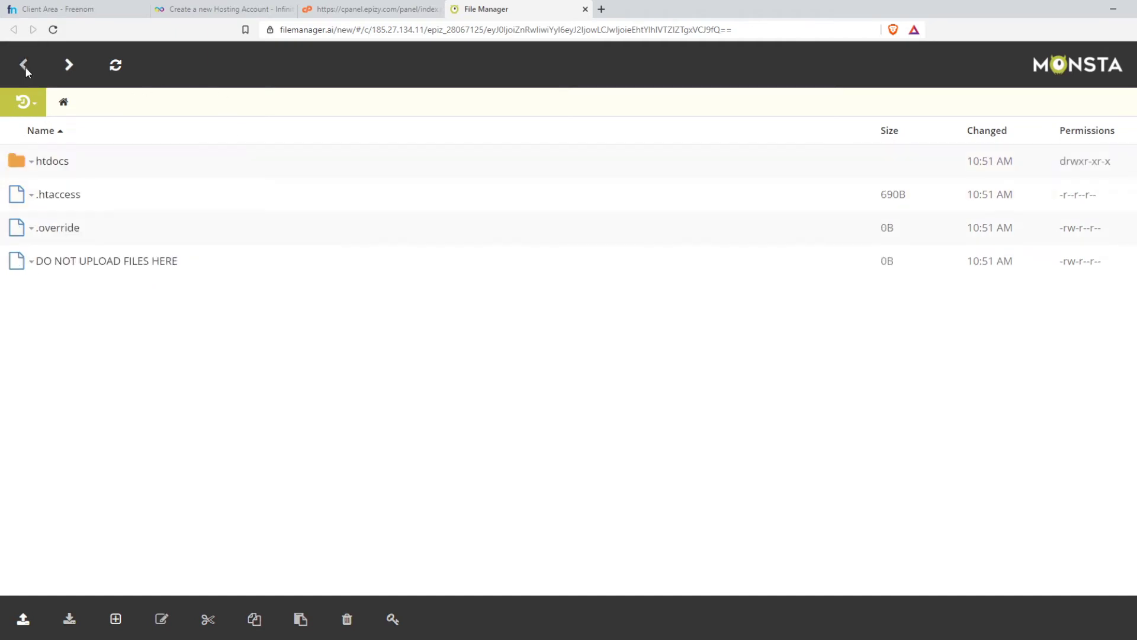
left_click(344, 9)
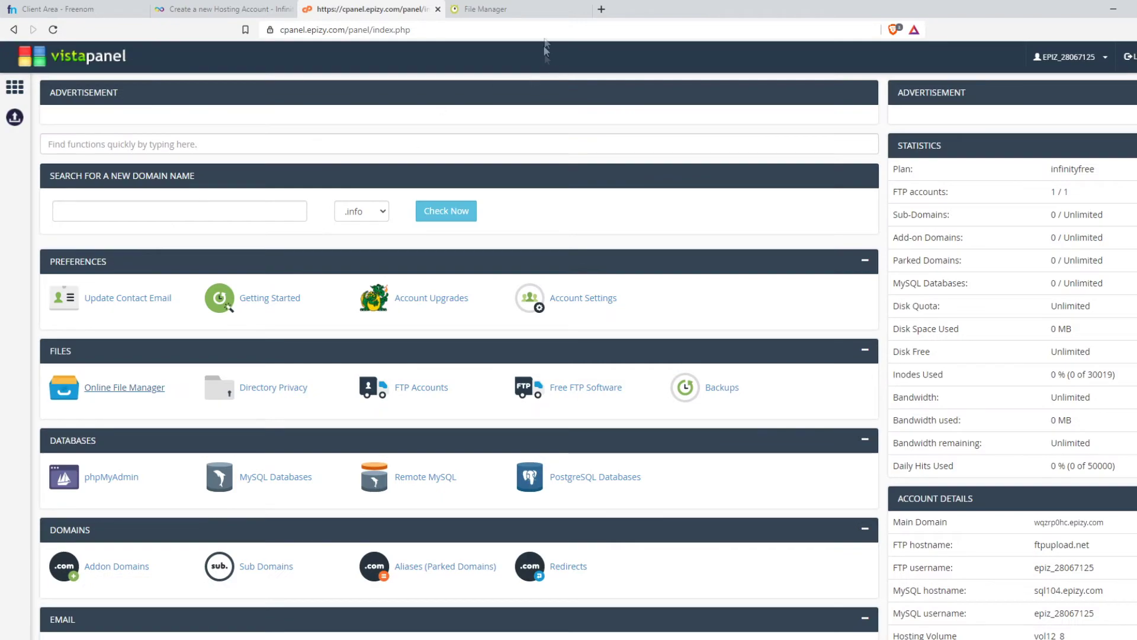
left_click(584, 9)
scroll(267, 341, "down", 5)
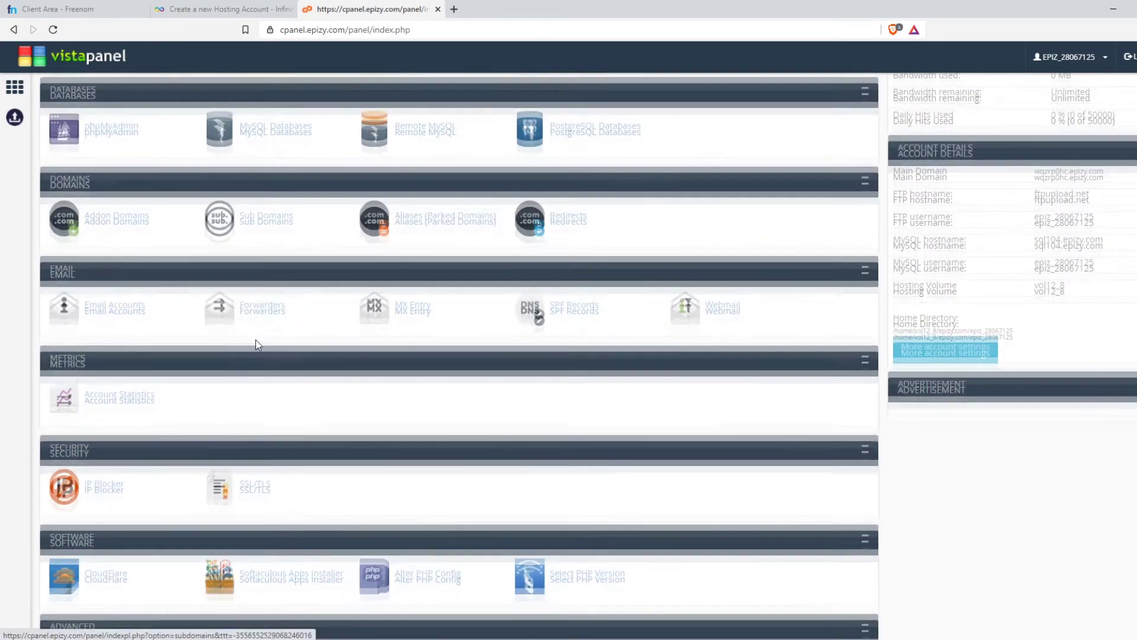
scroll(258, 344, "down", 3)
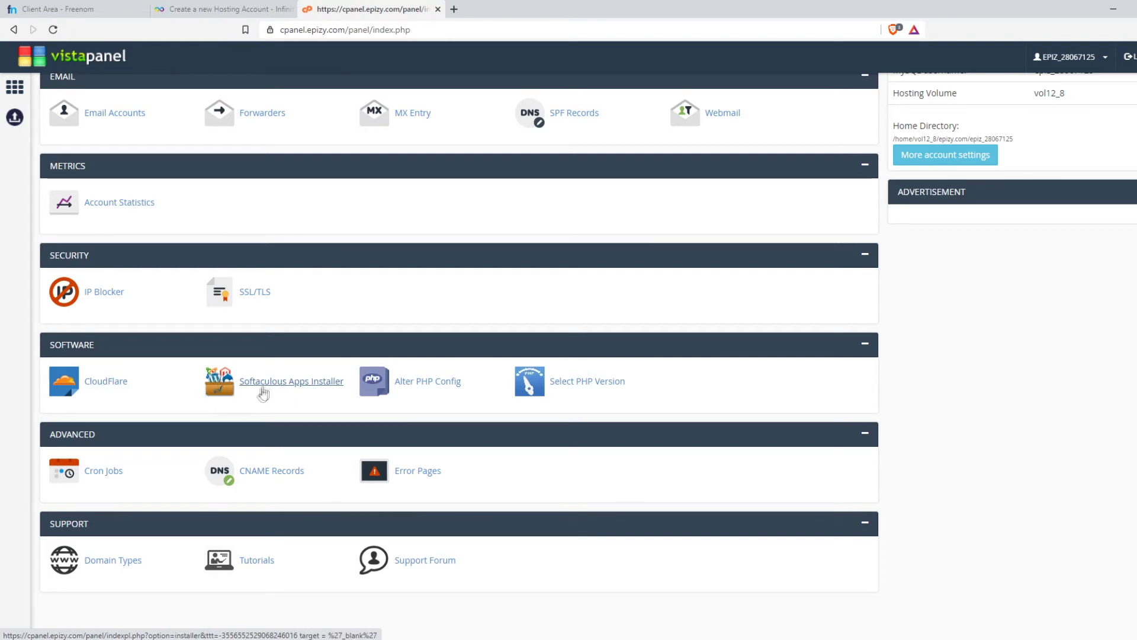
- Open Softaculous Apps Installer and view the WordPress 5.6.2 overview page
left_click(226, 386)
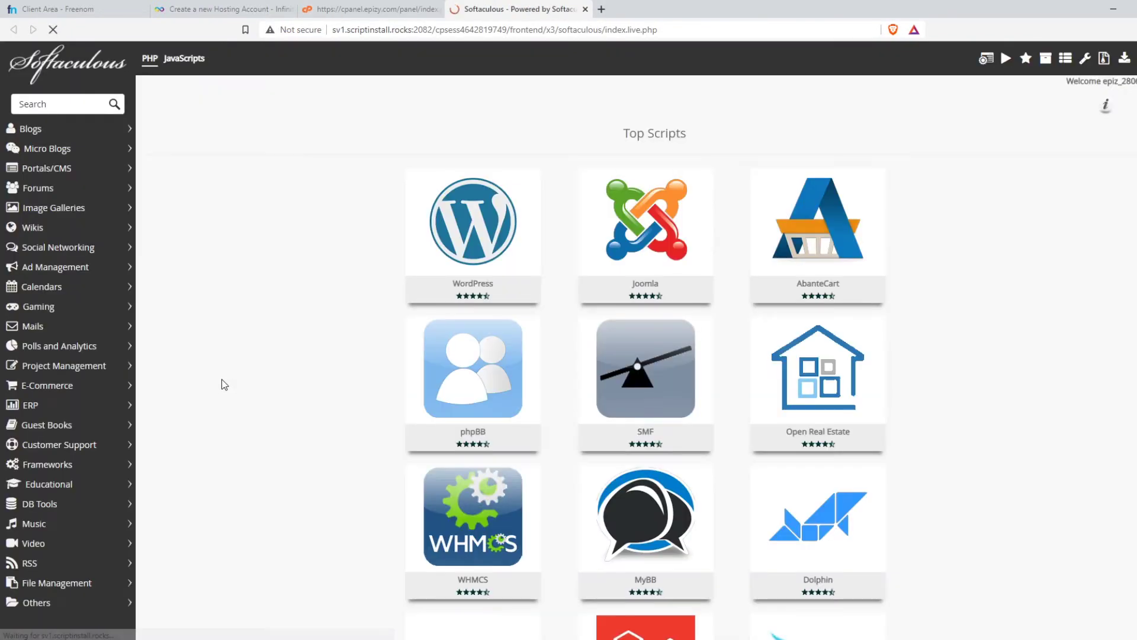
scroll(514, 249, "down", 4)
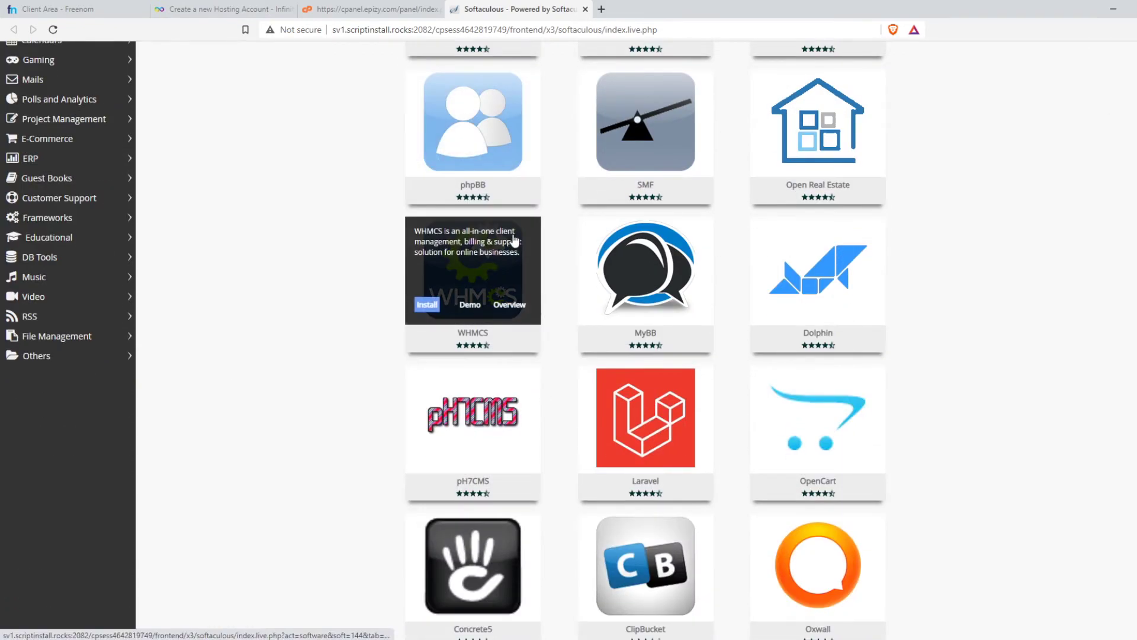
scroll(515, 235, "up", 4)
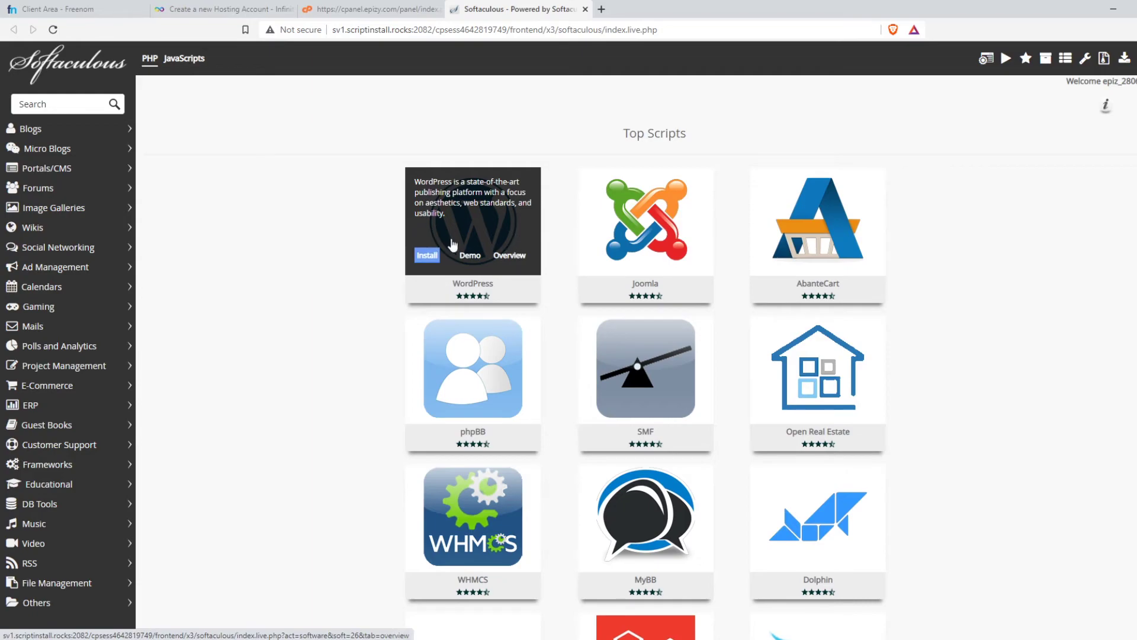
scroll(447, 243, "down", 5)
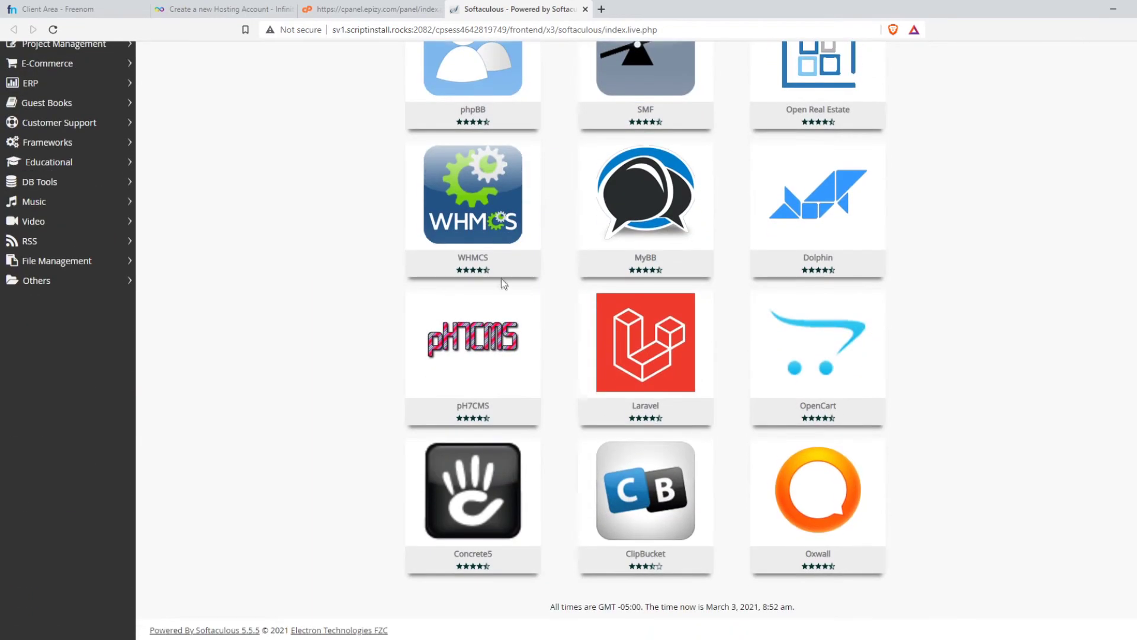
scroll(869, 367, "up", 5)
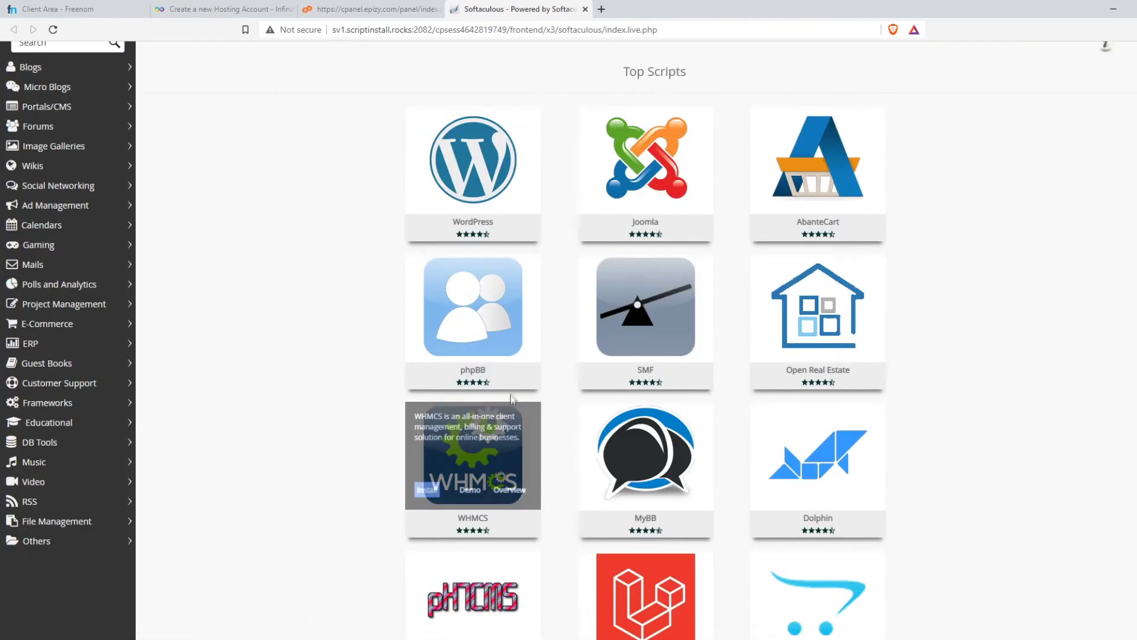
scroll(447, 368, "up", 1)
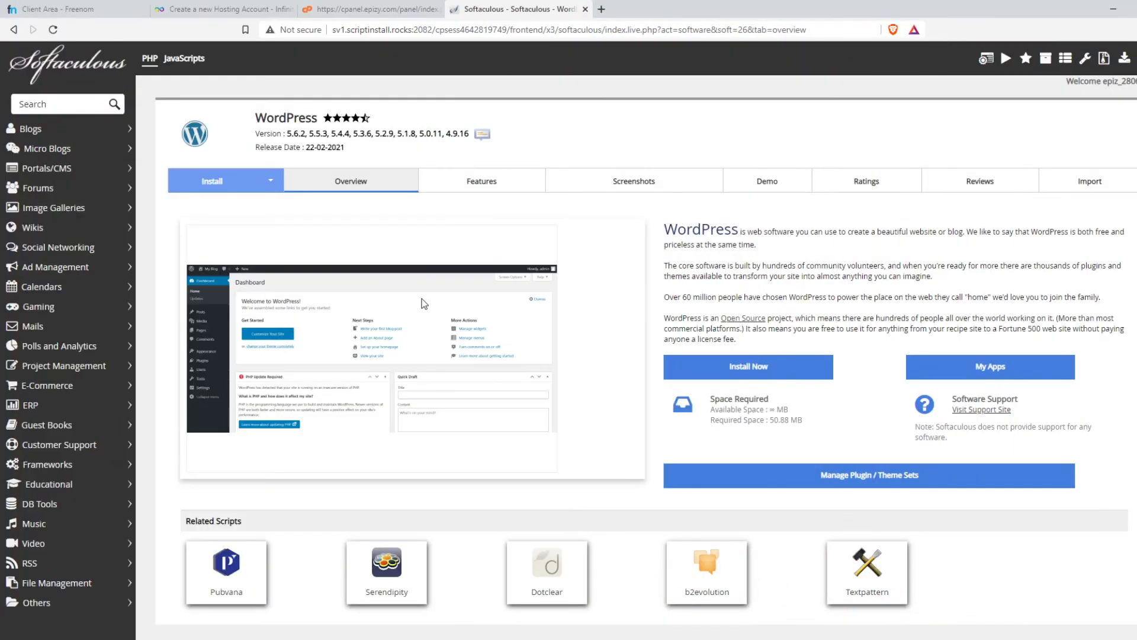
- Enter an admin username in the WordPress install form and submit the installation
left_click(264, 184)
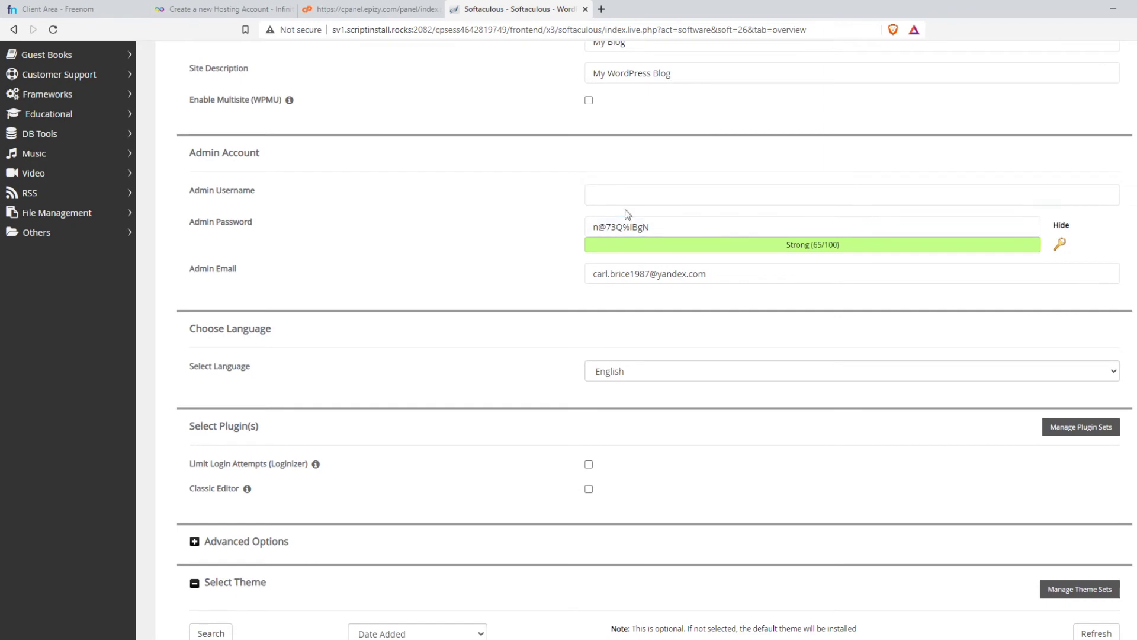
left_click(629, 199)
type("ryan")
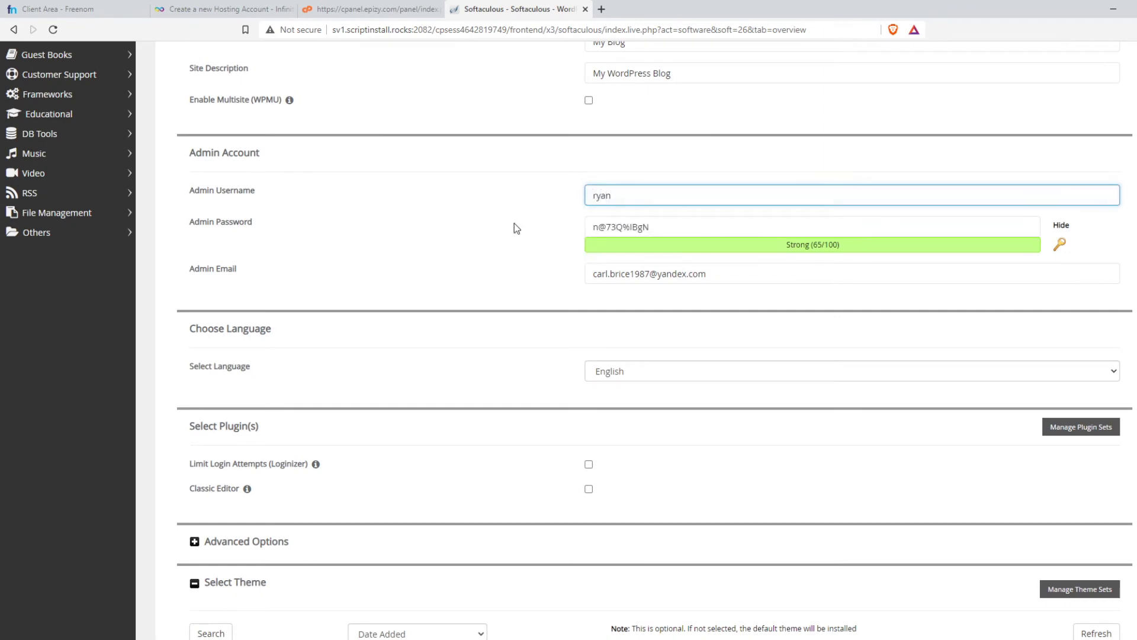
left_click(516, 228)
scroll(592, 266, "down", 6)
scroll(627, 494, "up", 5)
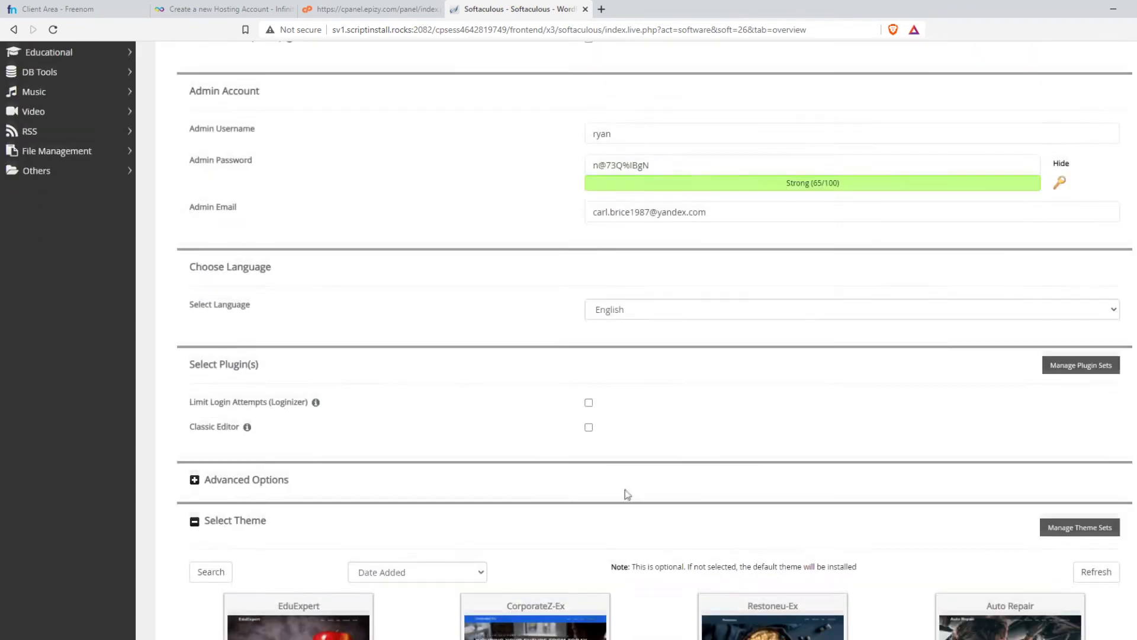
scroll(627, 494, "up", 5)
scroll(586, 520, "down", 10)
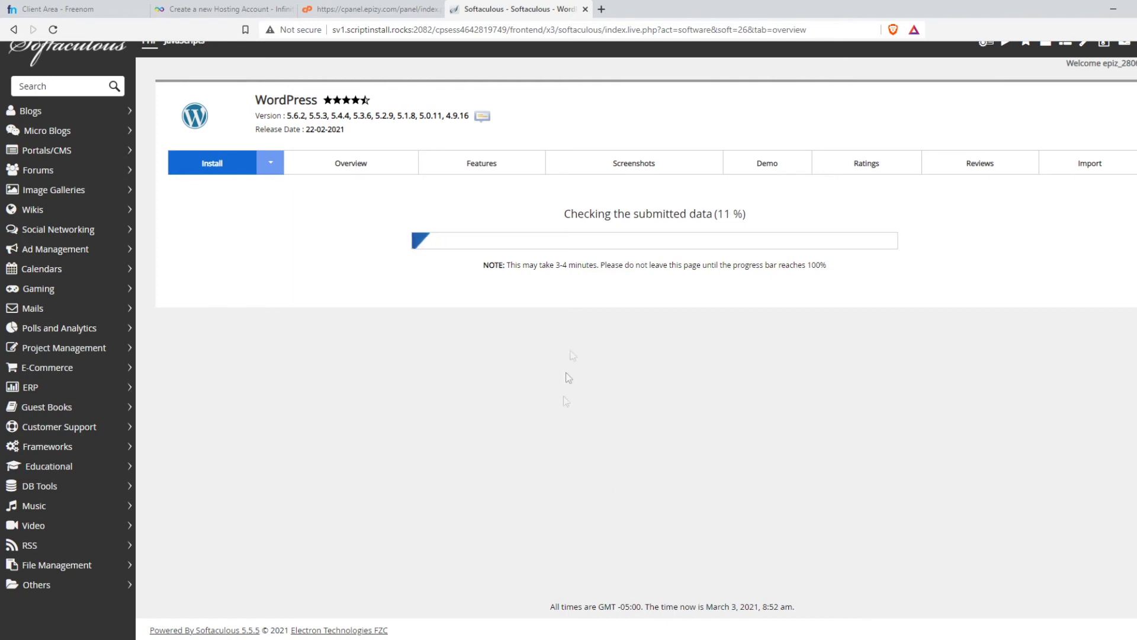
- Wait for the WordPress installation to finish, briefly checking the control panel meanwhile
left_click_drag(554, 264, 583, 265)
left_click(586, 287)
left_click_drag(747, 213, 683, 210)
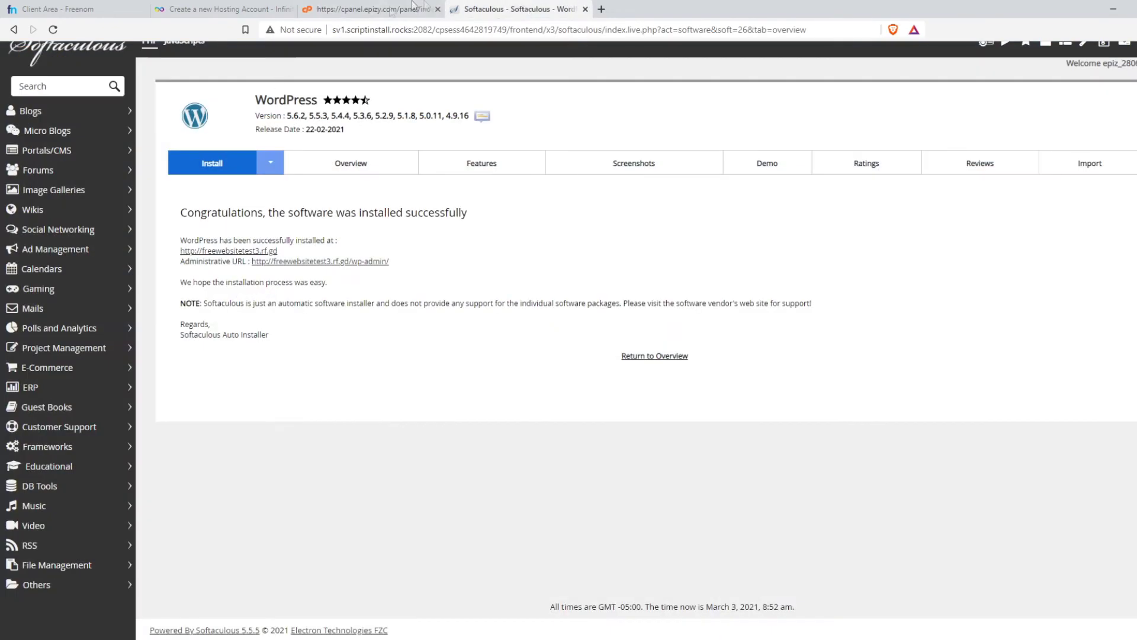
left_click(413, 7)
scroll(496, 57, "up", 15)
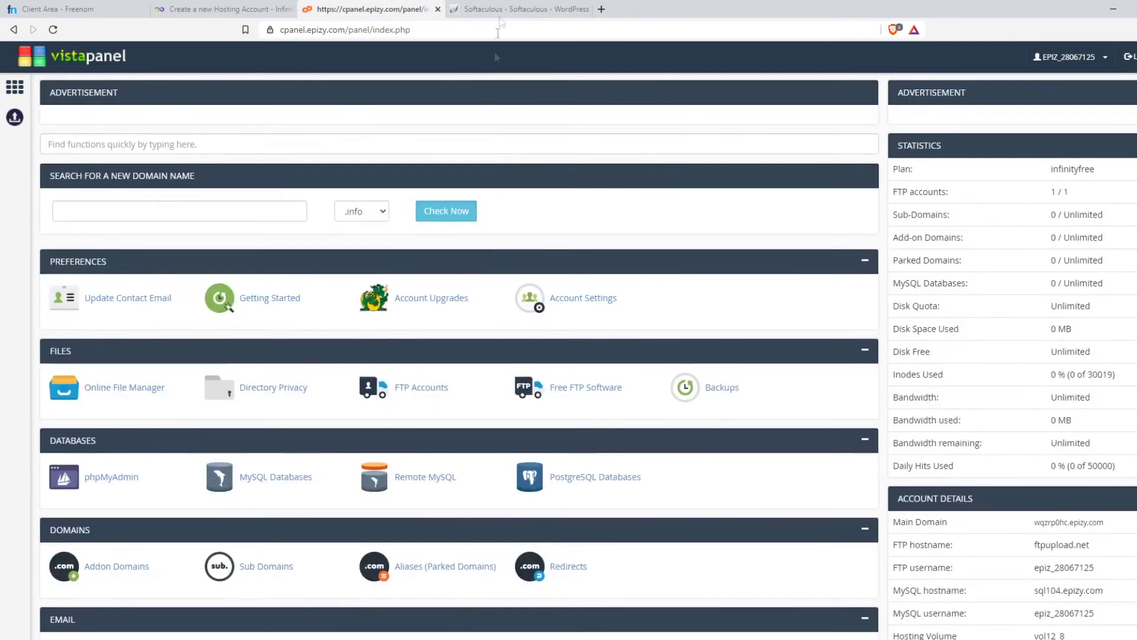
left_click(501, 11)
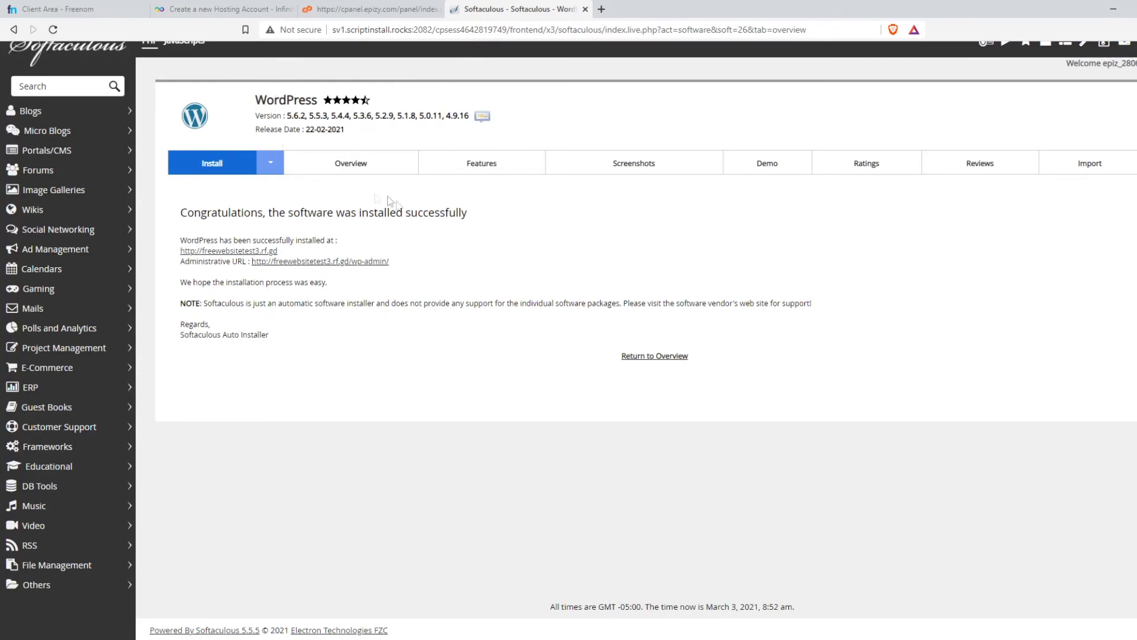
- Confirm the new site address freewebsitetest3.rf.gd on the success page, then return to the control panel
left_click_drag(178, 250, 283, 251)
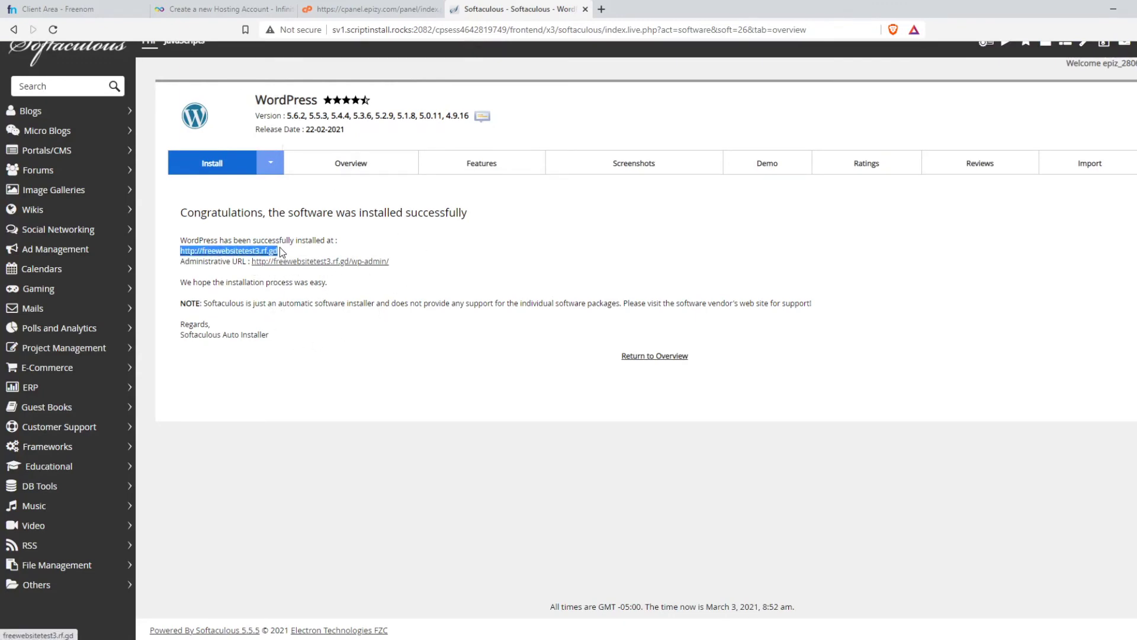
left_click(315, 240)
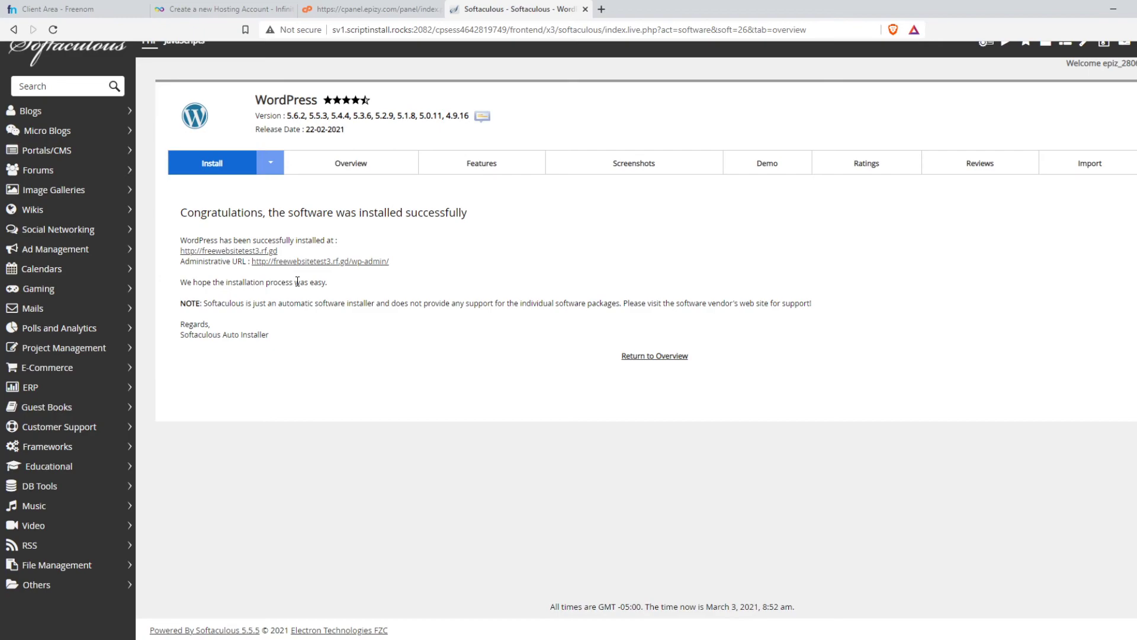
left_click(600, 9)
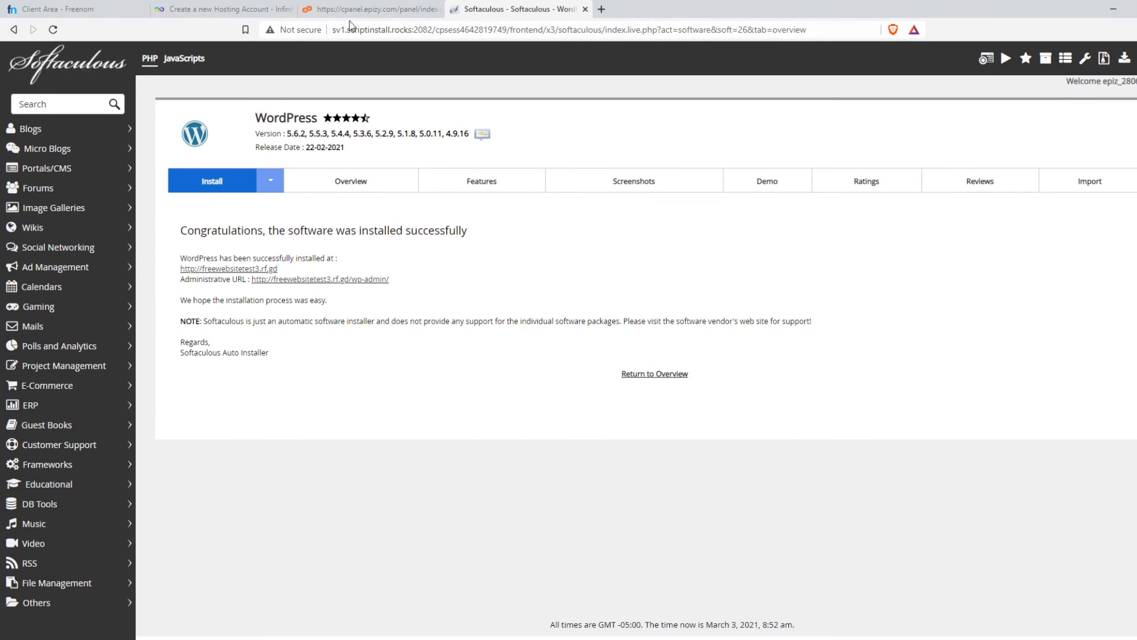
left_click(424, 7)
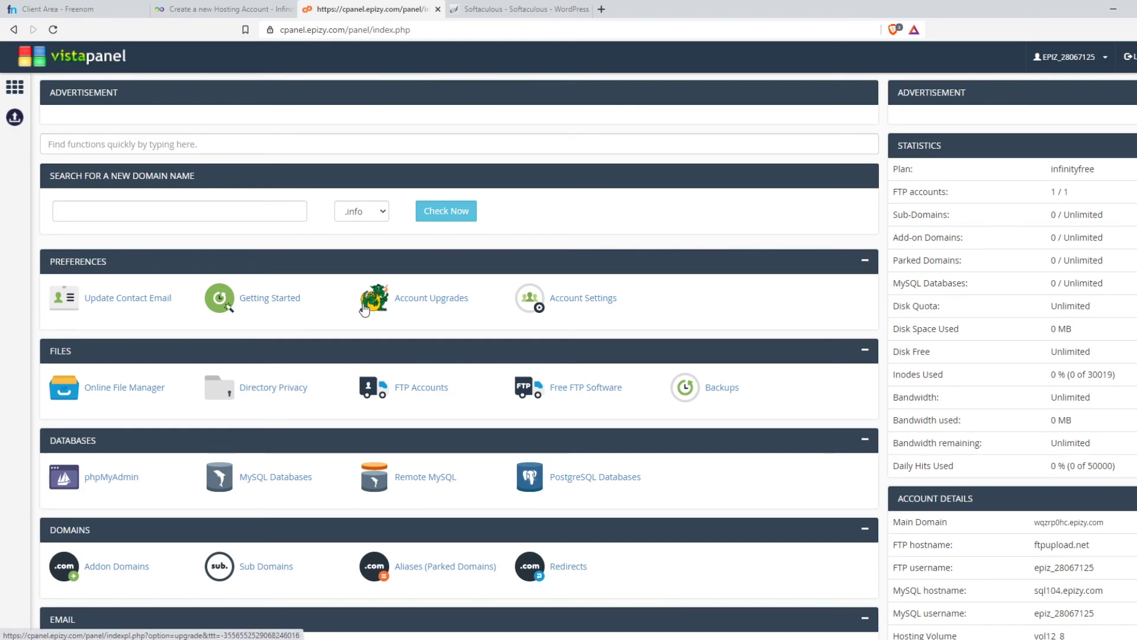
- Check that Addon Domains lists freewebsitetest3.rf.gd with htdocs root, noting the required name servers
scroll(364, 309, "down", 4)
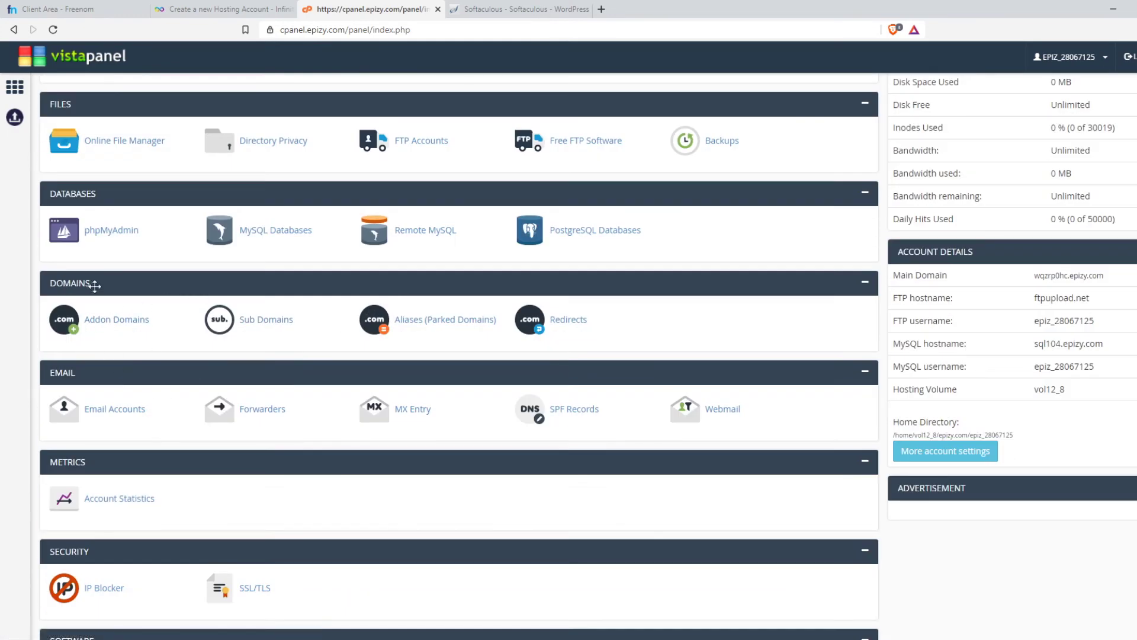
left_click(102, 326)
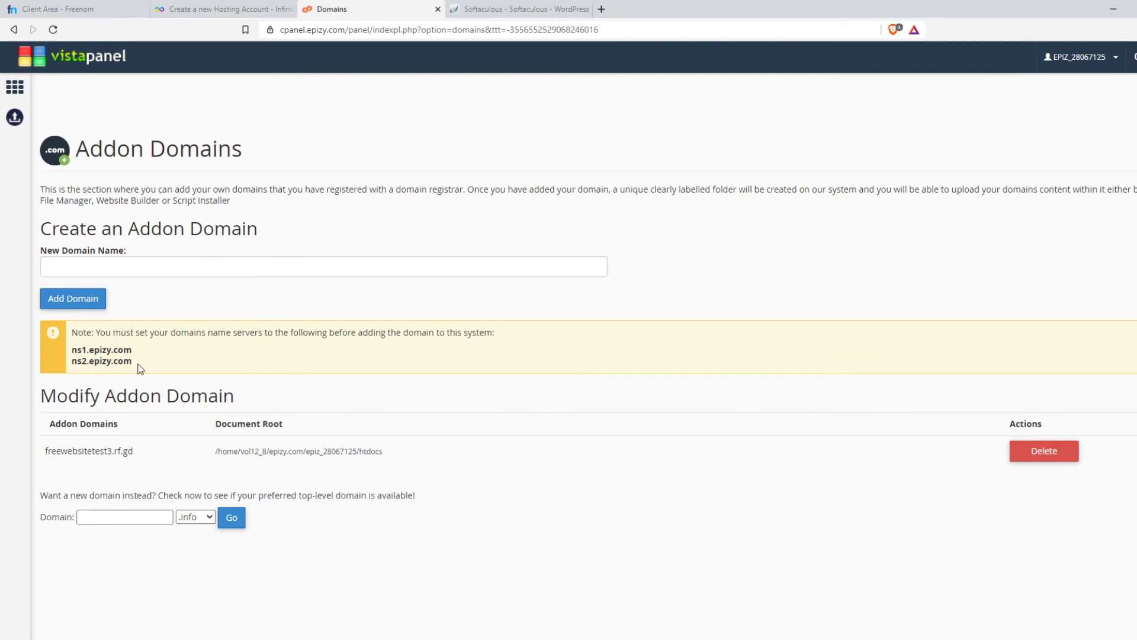
left_click_drag(132, 361, 182, 356)
left_click_drag(152, 450, 83, 451)
left_click(13, 29)
- Create subdomain testsub3 under the parent domain freewebsitetest3.rf.gd
left_click(267, 394)
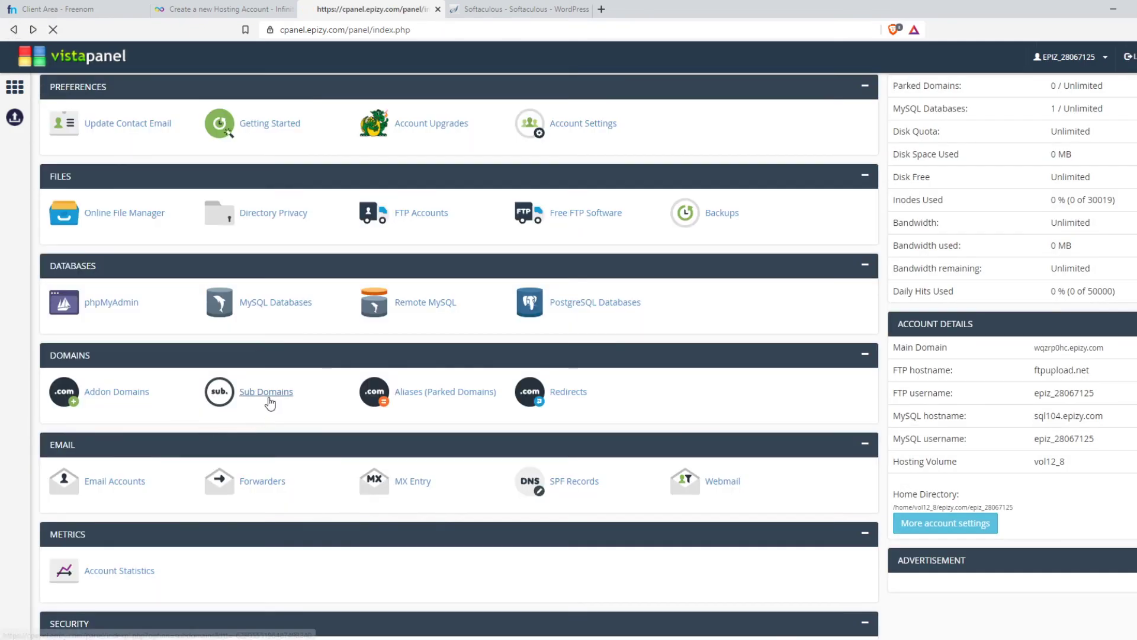
left_click(71, 263)
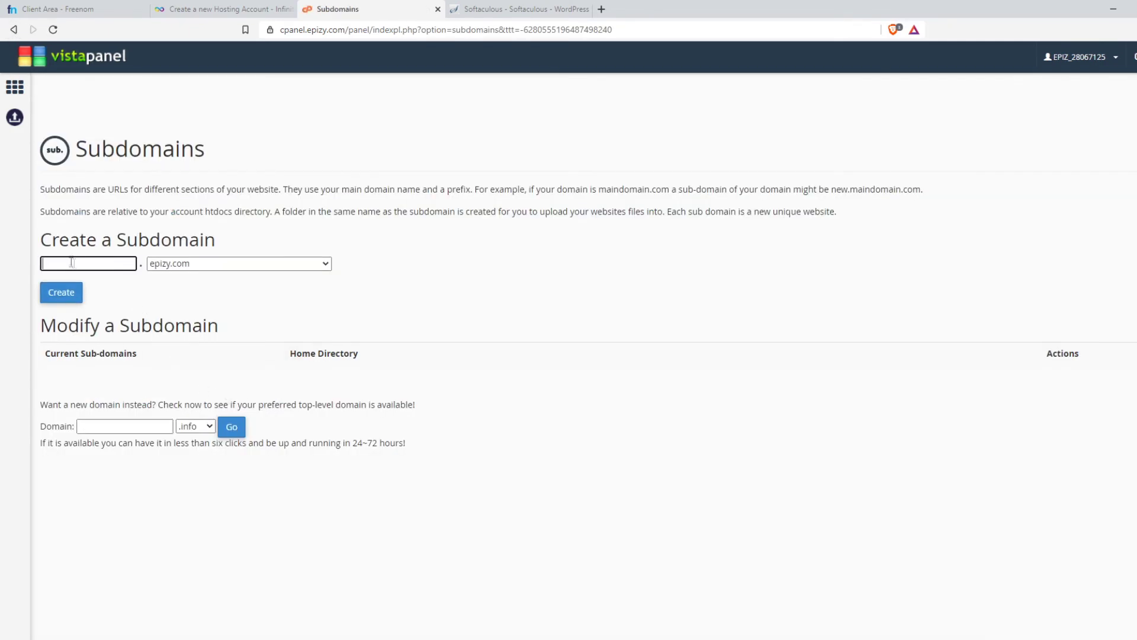
left_click(211, 265)
left_click(198, 258)
left_click(153, 263)
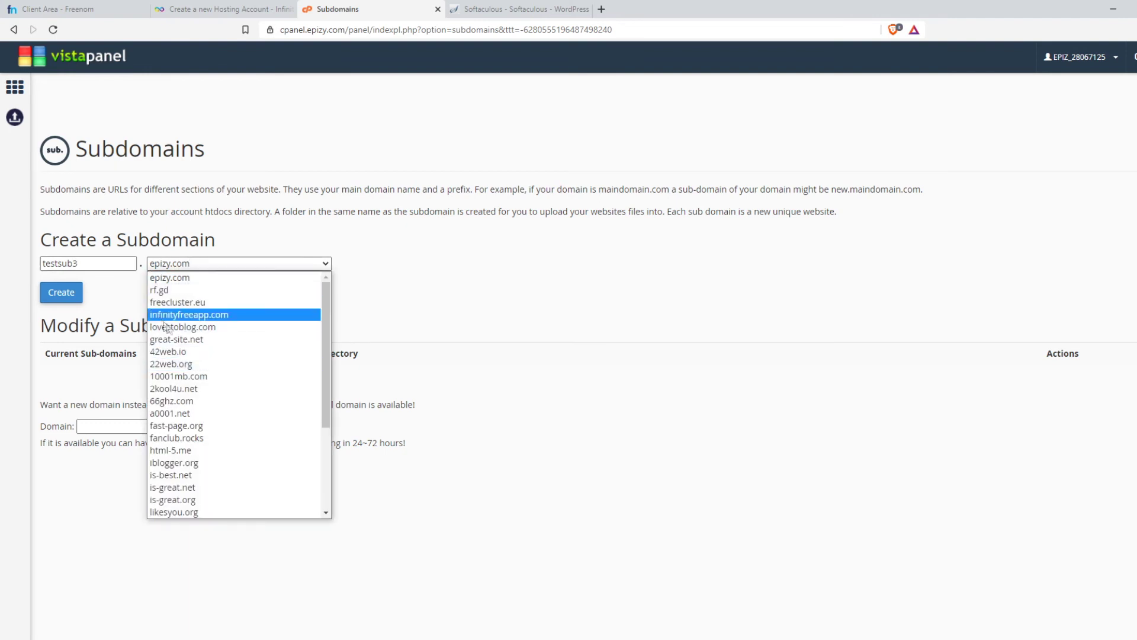
scroll(201, 379, "down", 5)
left_click(184, 513)
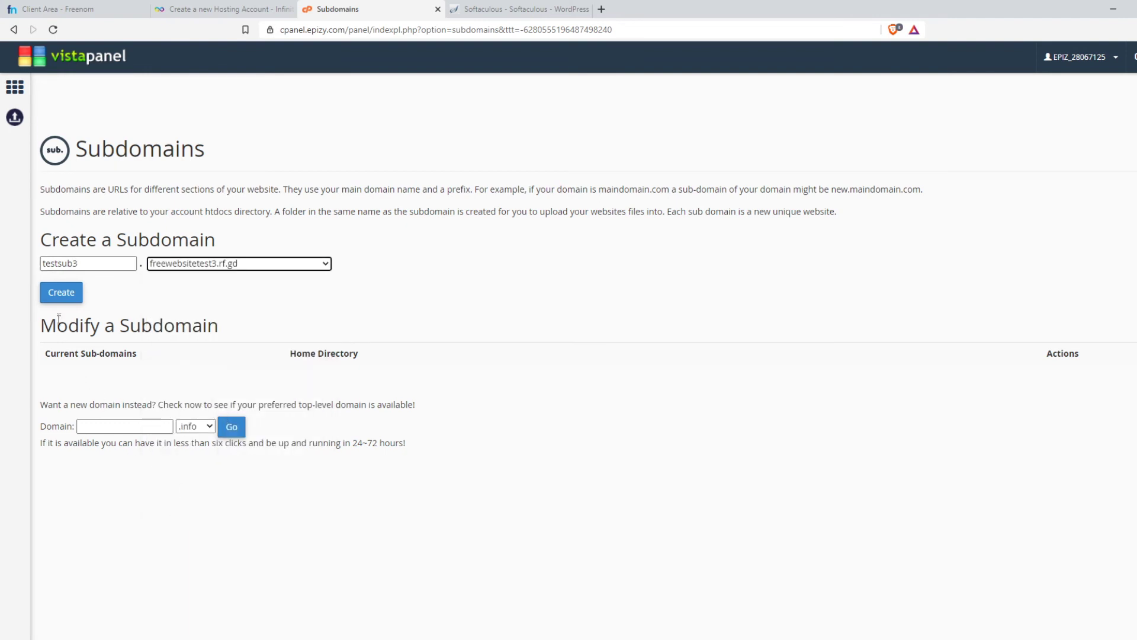
left_click(61, 294)
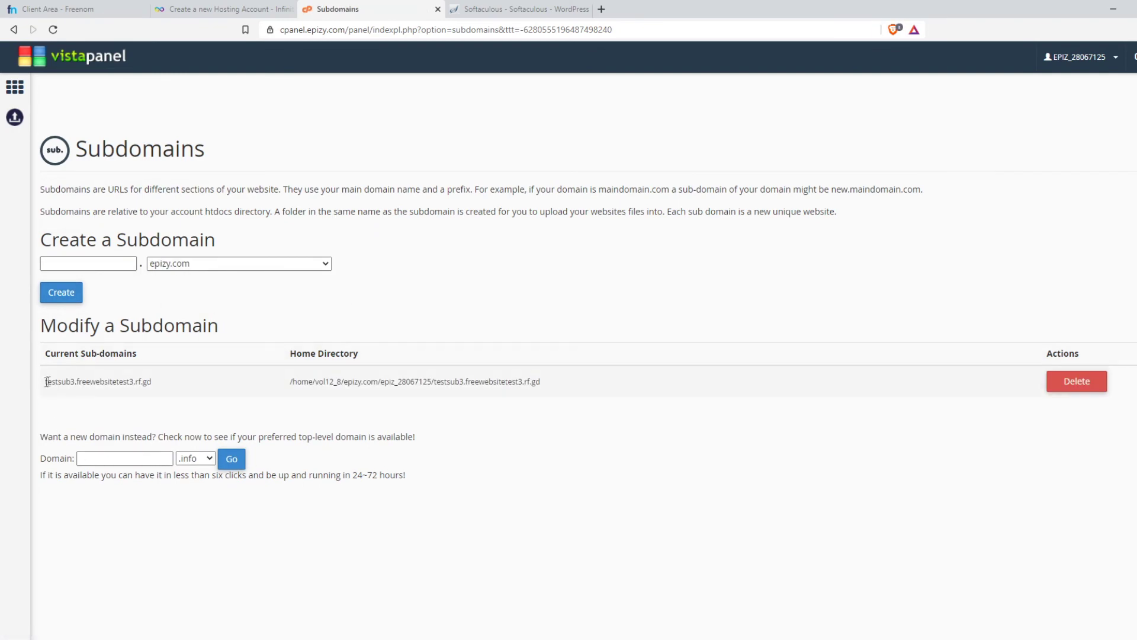
- Verify testsub3.freewebsitetest3.rf.gd and its home directory in the list, then return to the dashboard
left_click_drag(46, 381, 195, 384)
left_click(480, 379)
left_click_drag(297, 384, 540, 382)
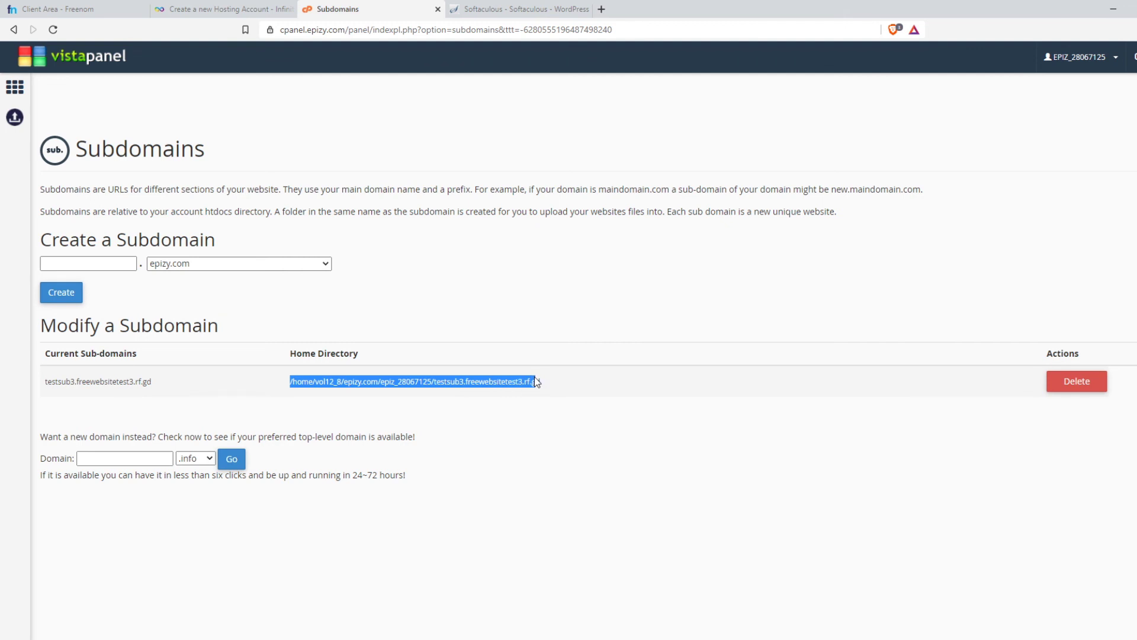
left_click(308, 379)
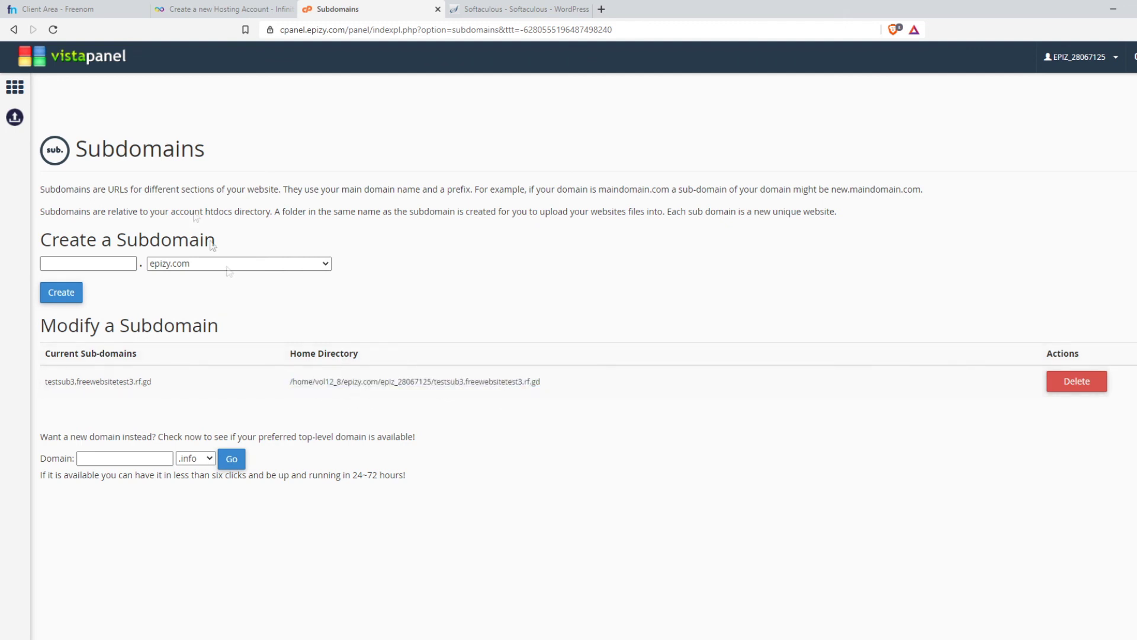
left_click(22, 80)
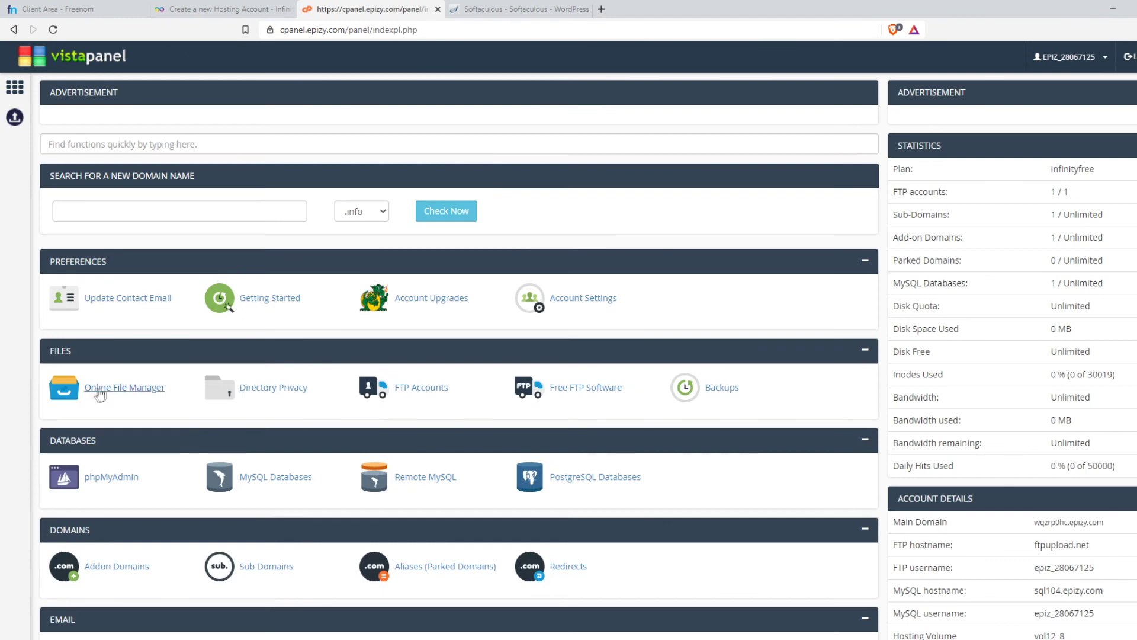
- In the online file manager, locate the testsub3.freewebsitetest3.rf.gd folder and open .softaculous
left_click(100, 391)
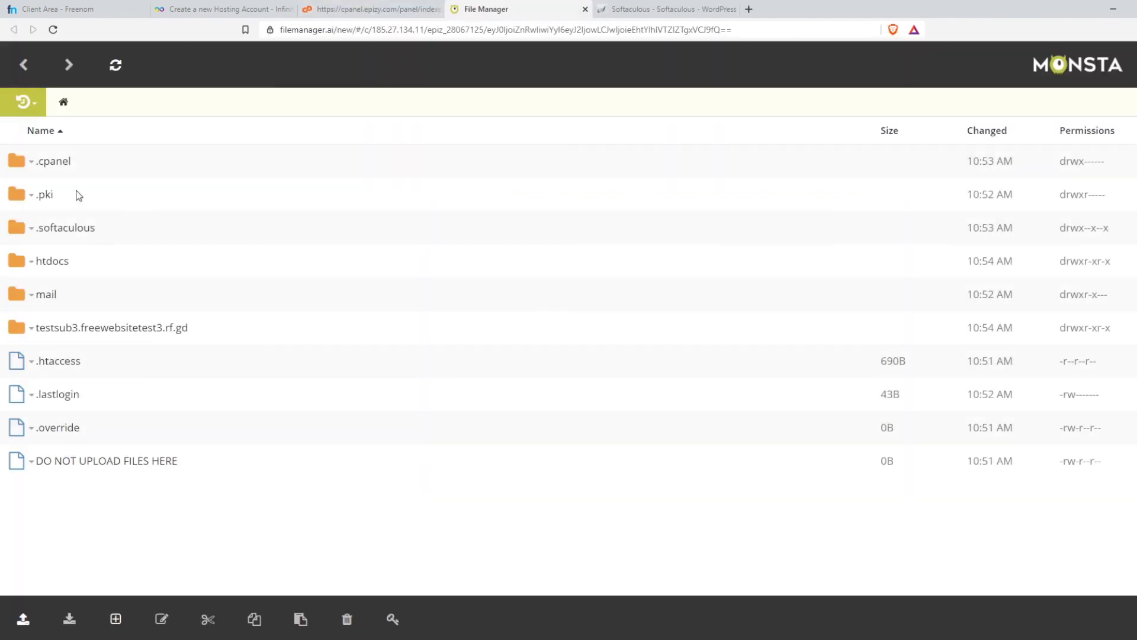
left_click(194, 330)
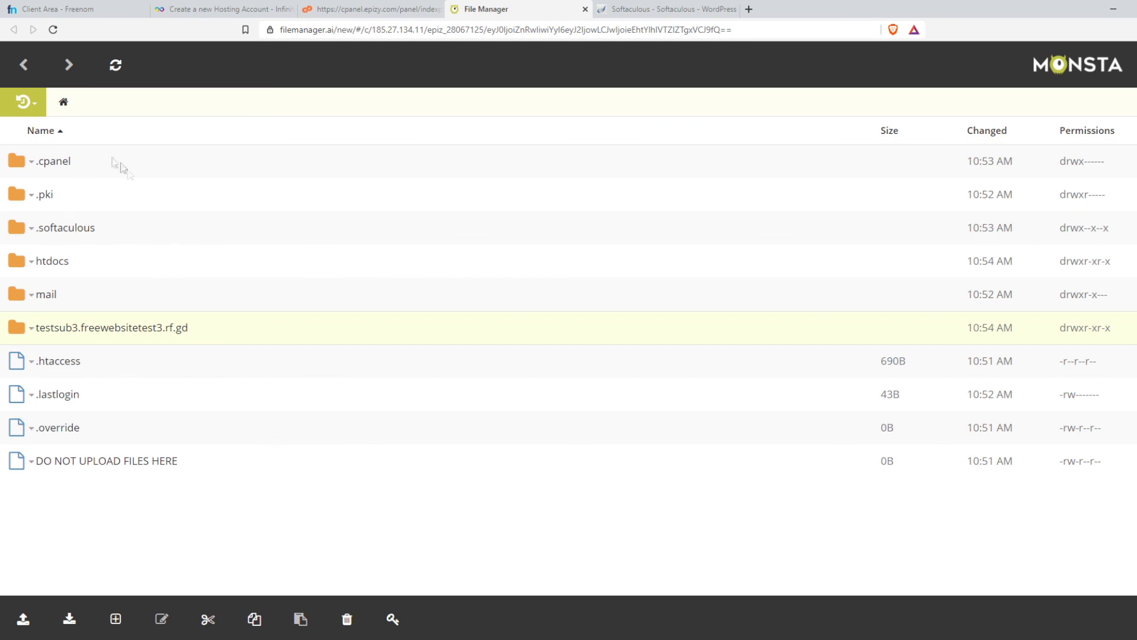
left_click(32, 231)
left_click(32, 231)
left_click(33, 232)
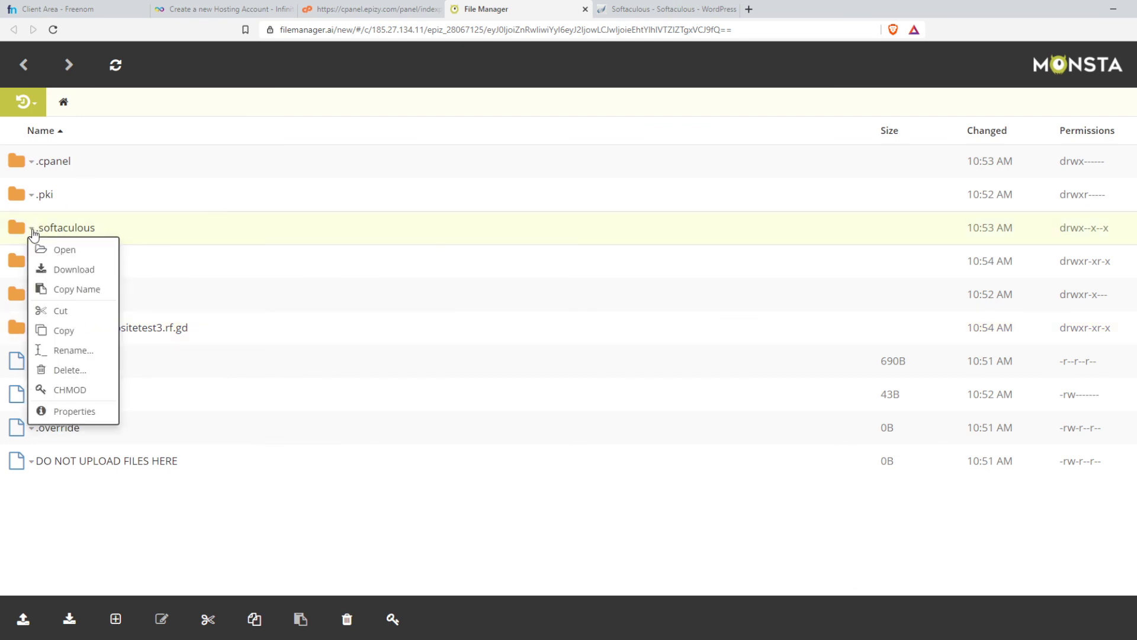
left_click(52, 229)
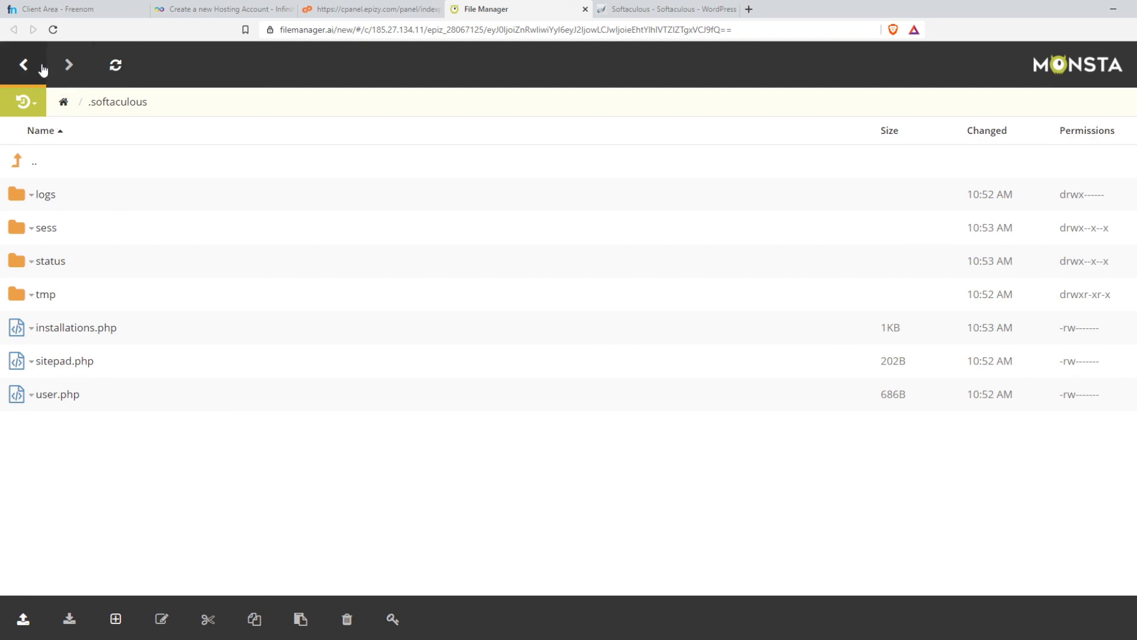
- Return to the VistaPanel control panel and scroll down to its Software tools
left_click(309, 9)
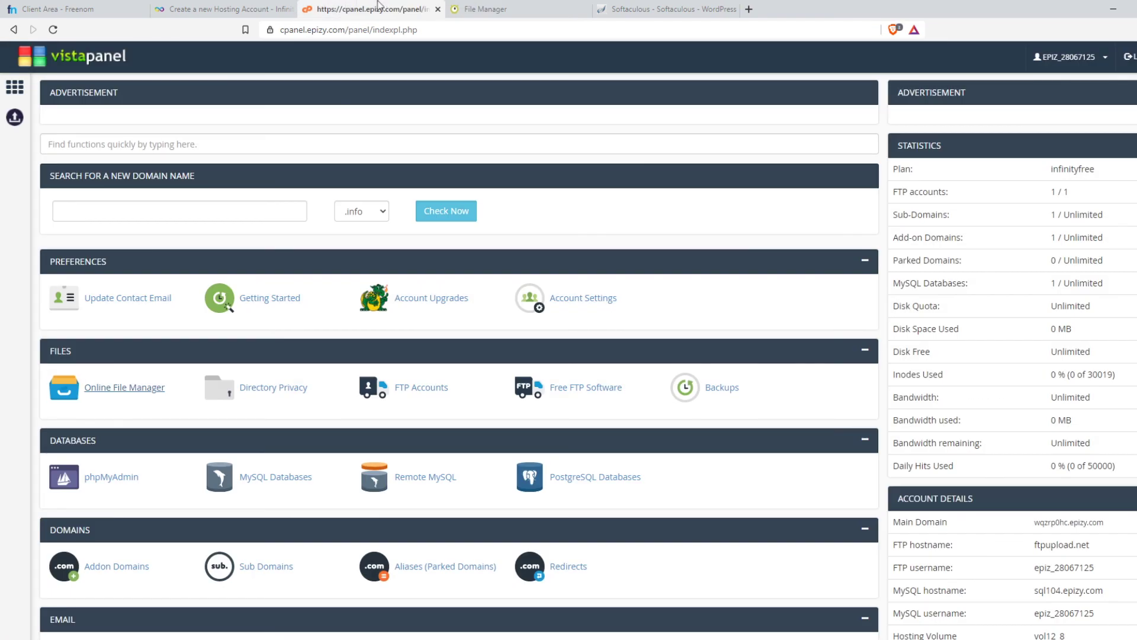
scroll(298, 149, "down", 1)
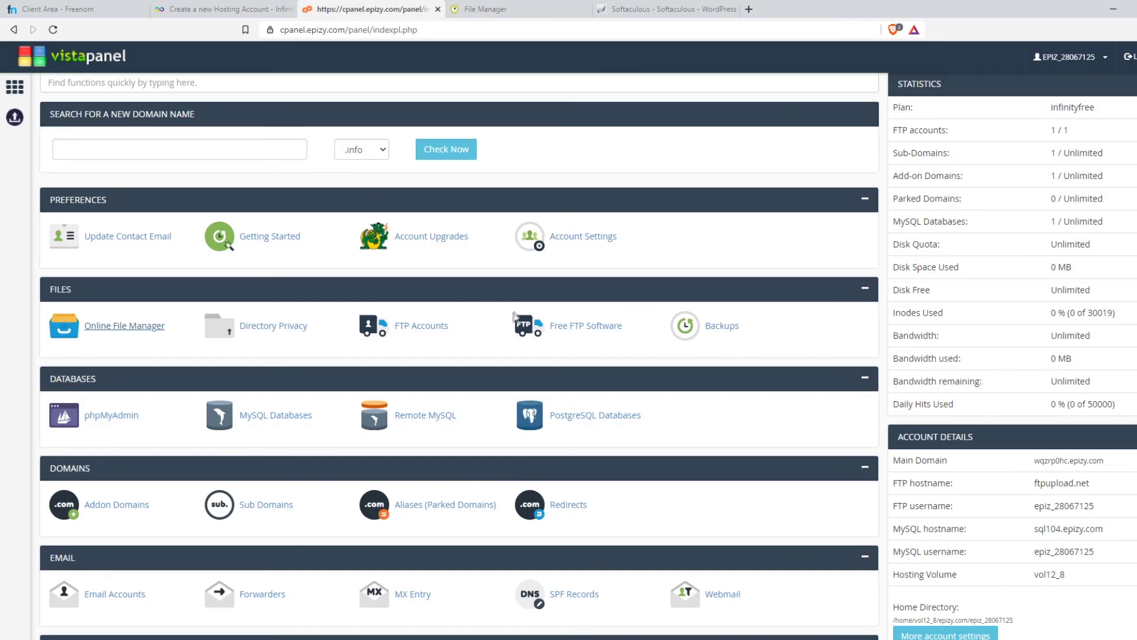
scroll(505, 307, "down", 8)
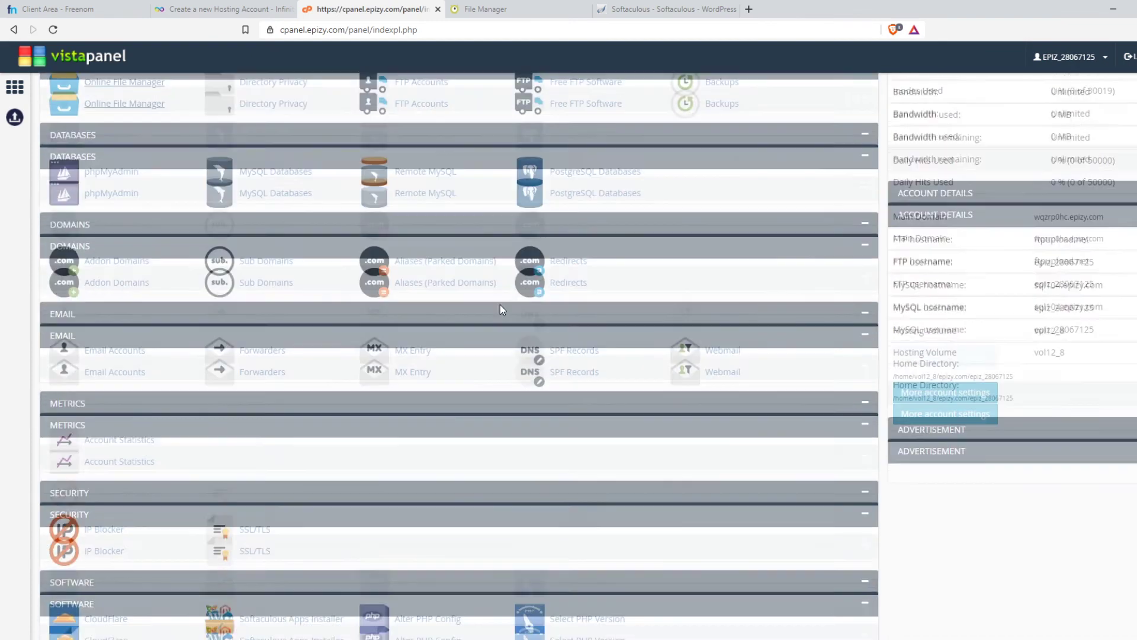